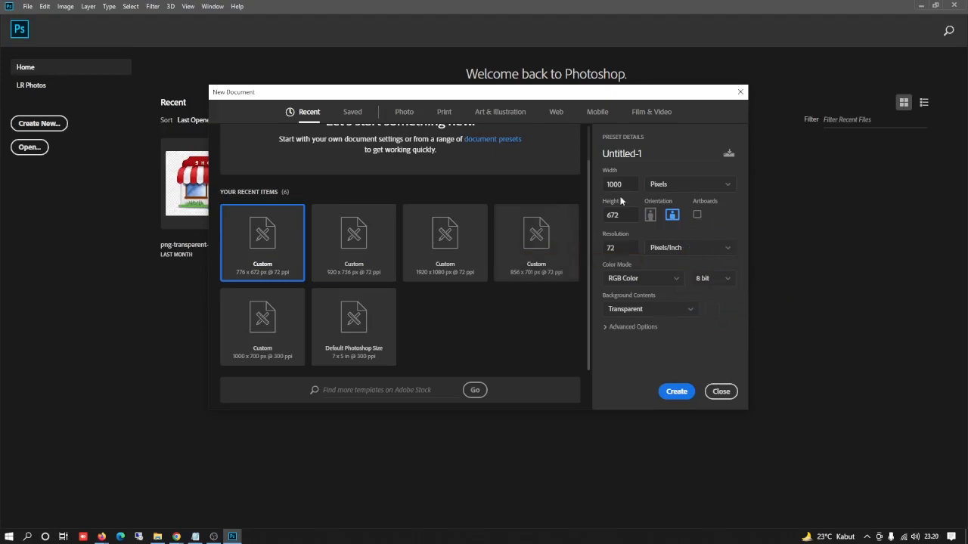
Name the new 1000 × 672 px transparent document "header" and create it
drag(650, 150, 575, 154)
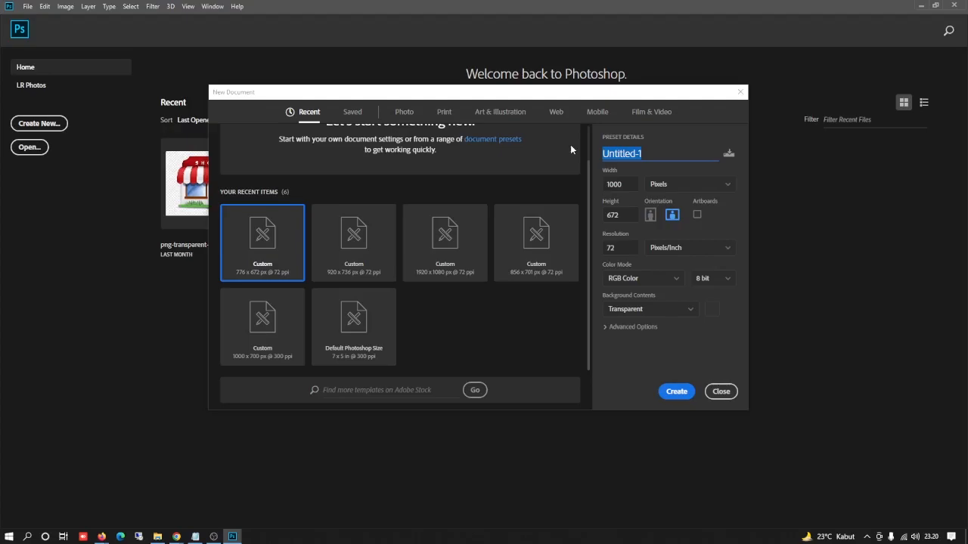
click(679, 391)
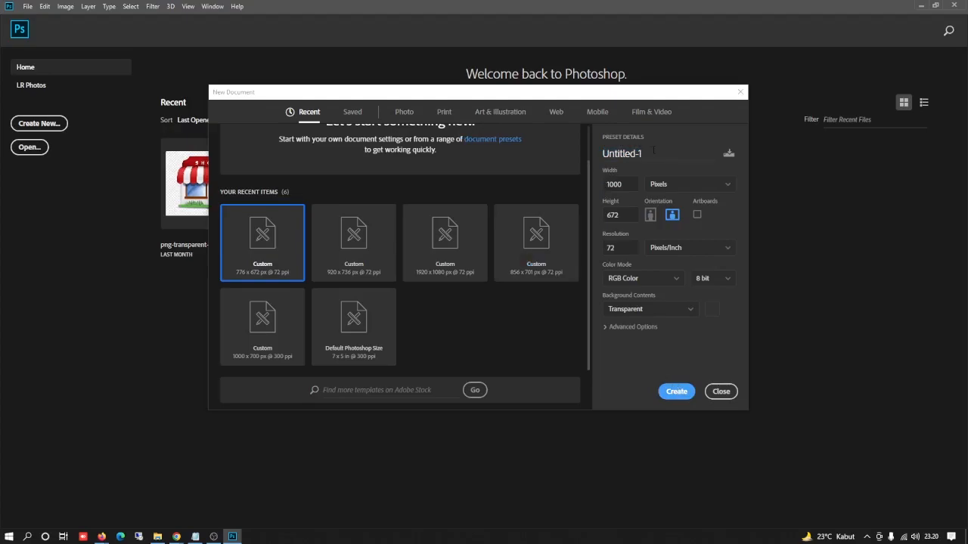
drag(652, 151, 543, 140)
text(header)
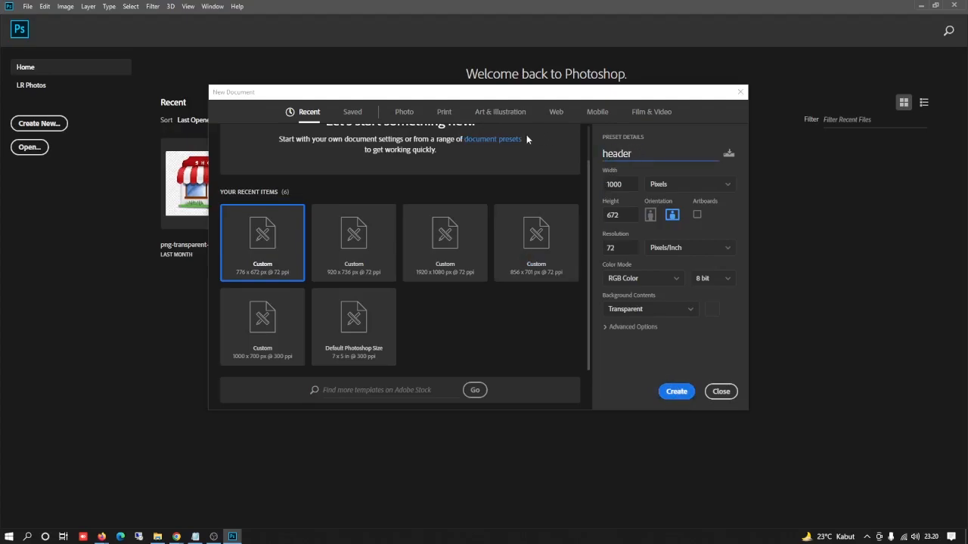
click(688, 393)
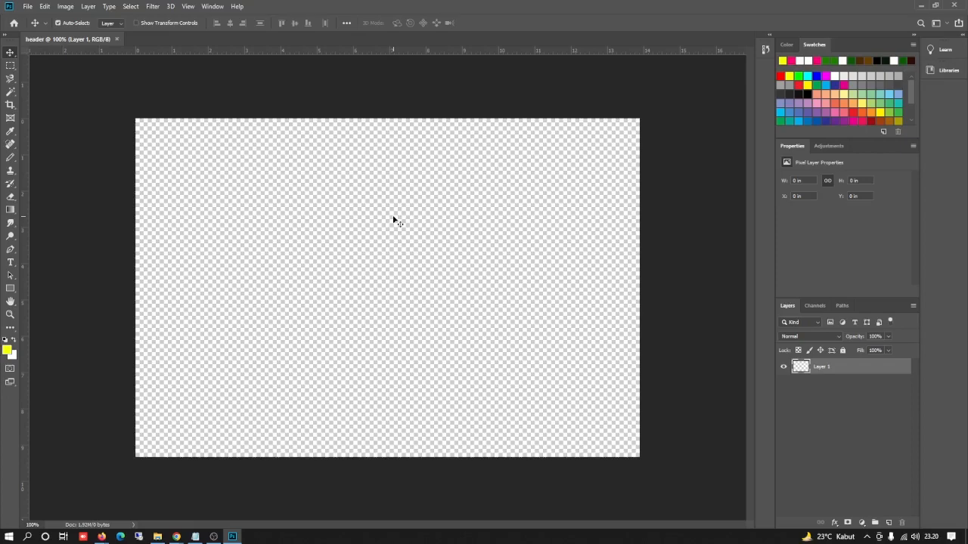
Add three new empty layers above Layer 1 and select Layer 1 again
click(891, 525)
click(890, 526)
click(890, 525)
click(825, 418)
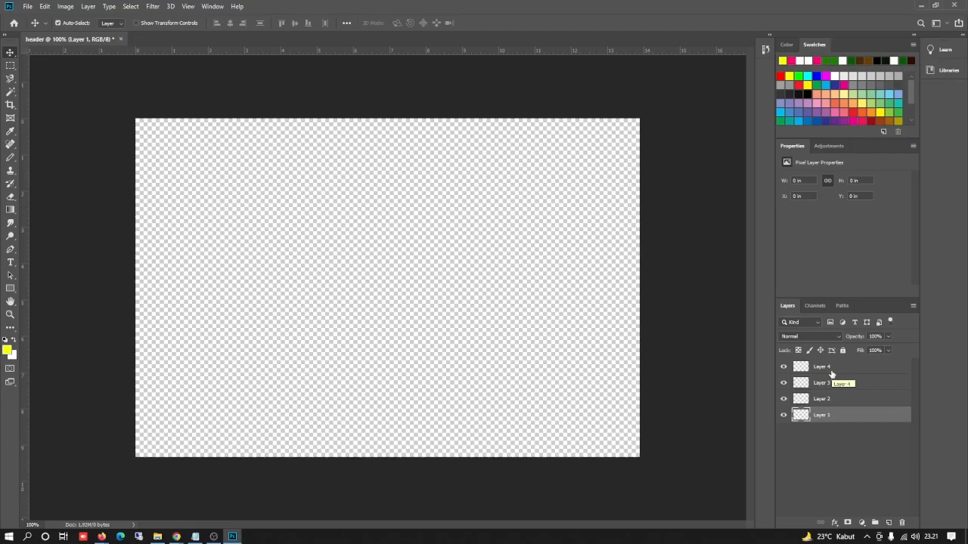
Draw a wide rectangular selection across the middle of the empty canvas with the Rectangular Marquee tool
click(12, 66)
click(10, 65)
drag(161, 218, 622, 365)
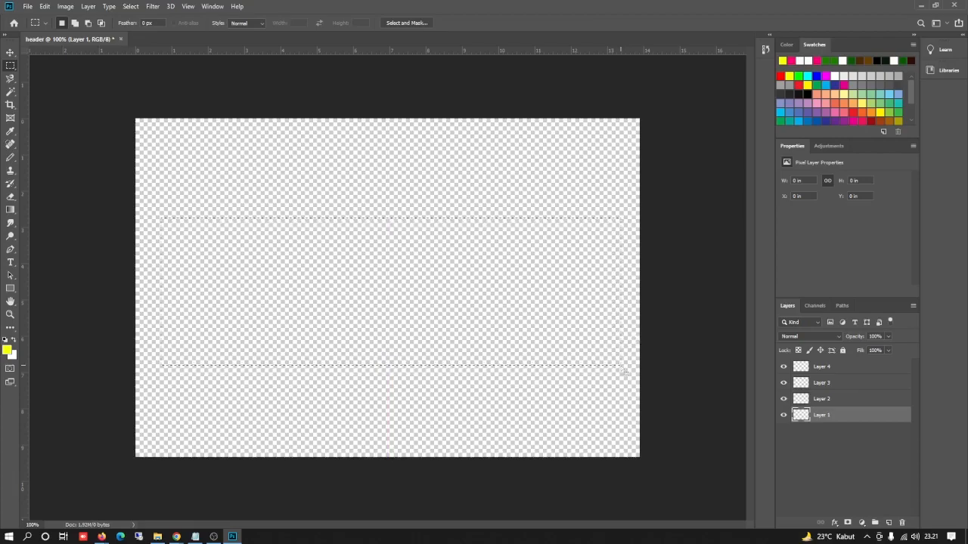
click(11, 52)
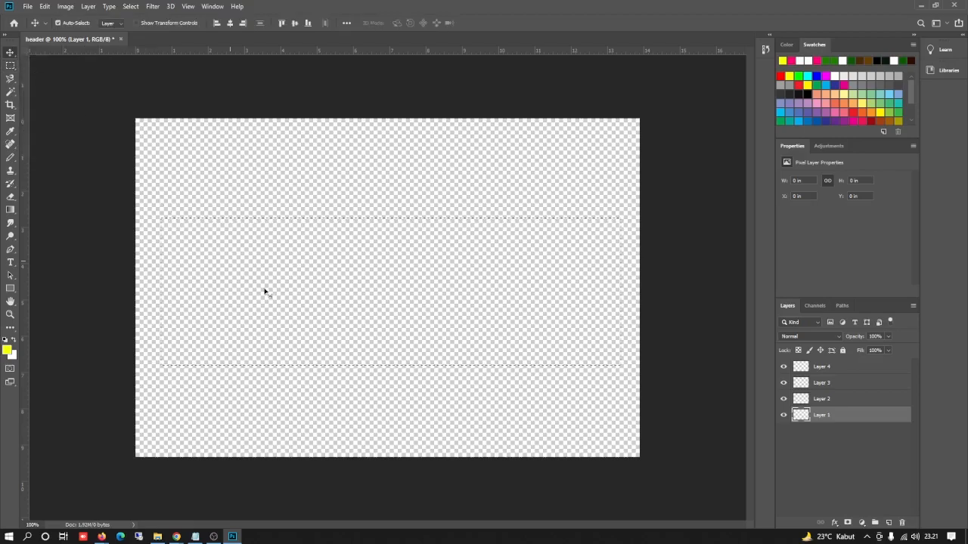
Open the image "unr pc rakitan" from the Pictures folder
click(28, 7)
click(31, 30)
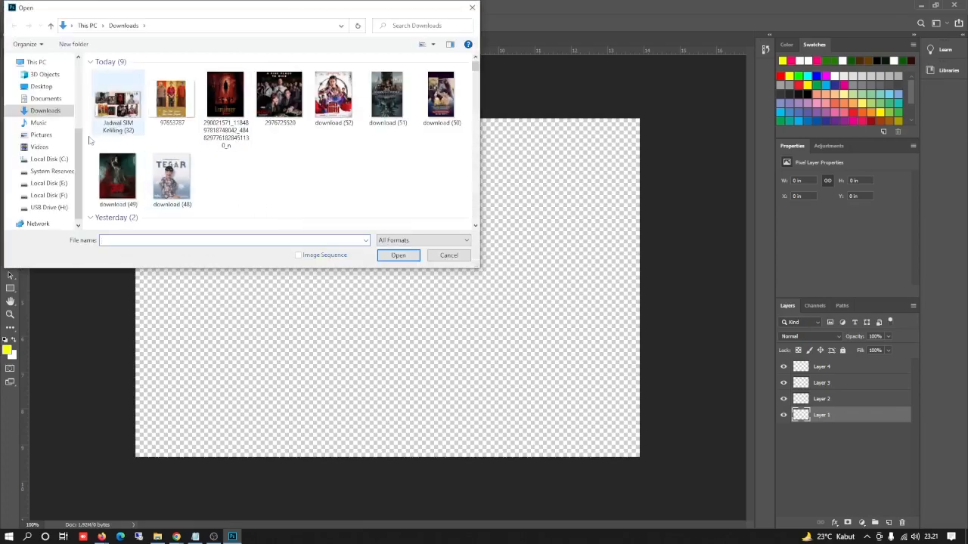
click(41, 134)
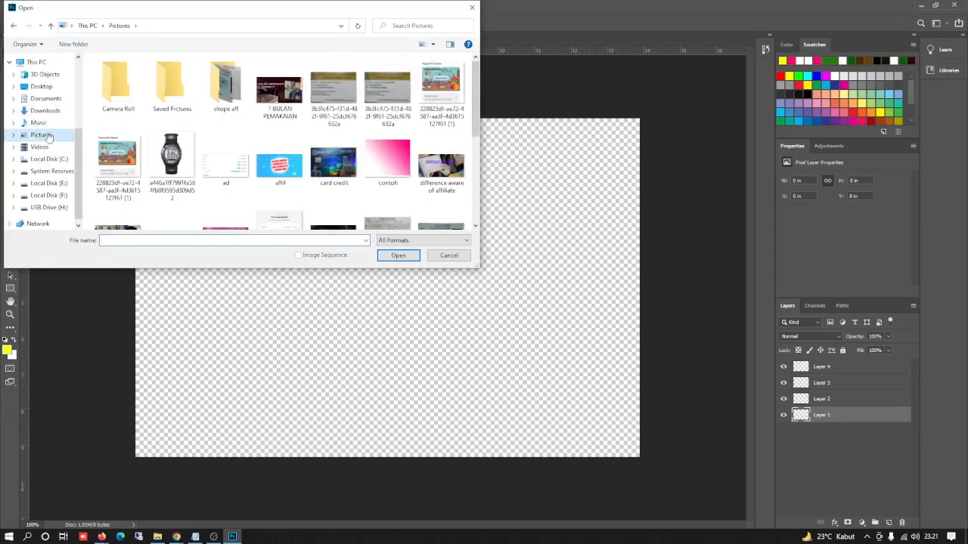
scroll(280, 188, down, 3)
scroll(280, 188, down, 1)
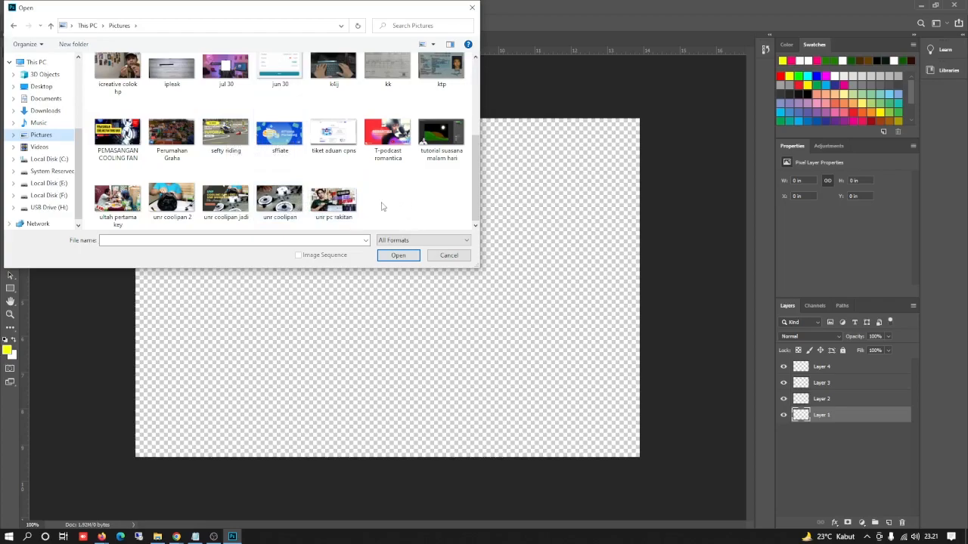
double_click(337, 181)
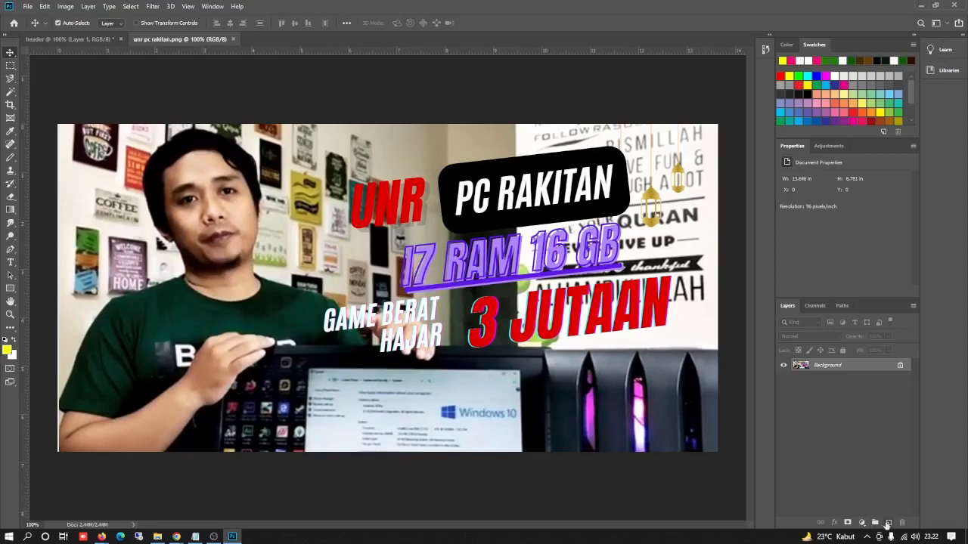
Try converting the photo's locked Background into a regular layer, and undo the conversion
double_click(822, 366)
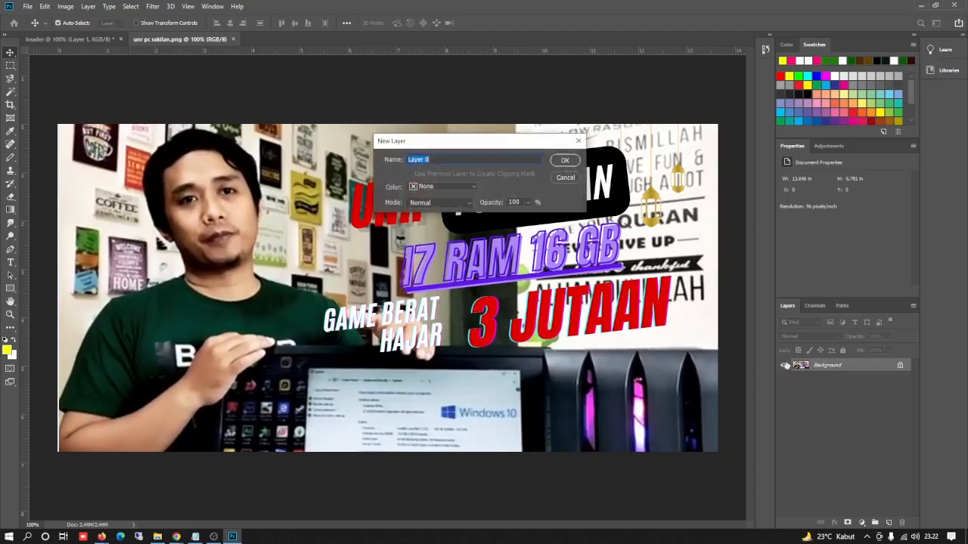
click(564, 161)
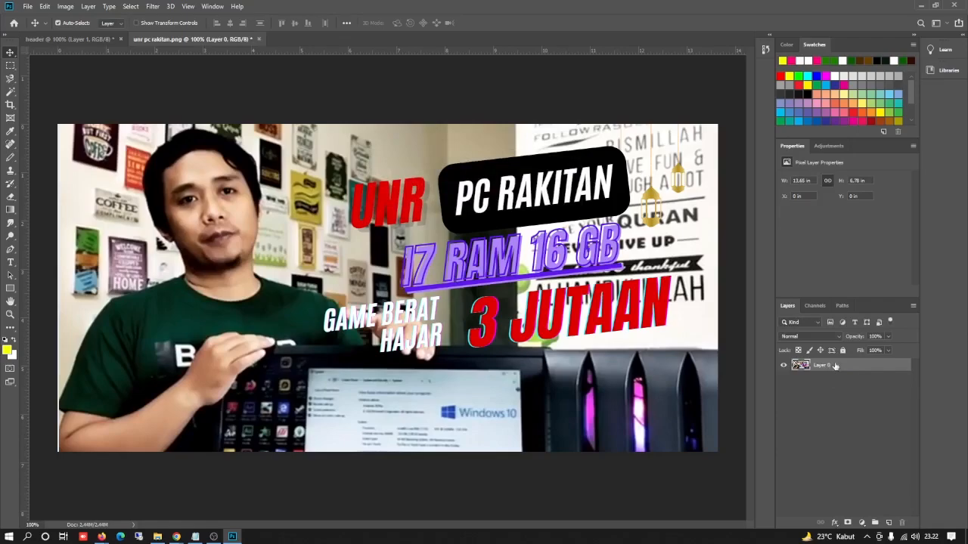
key(ctrl+z)
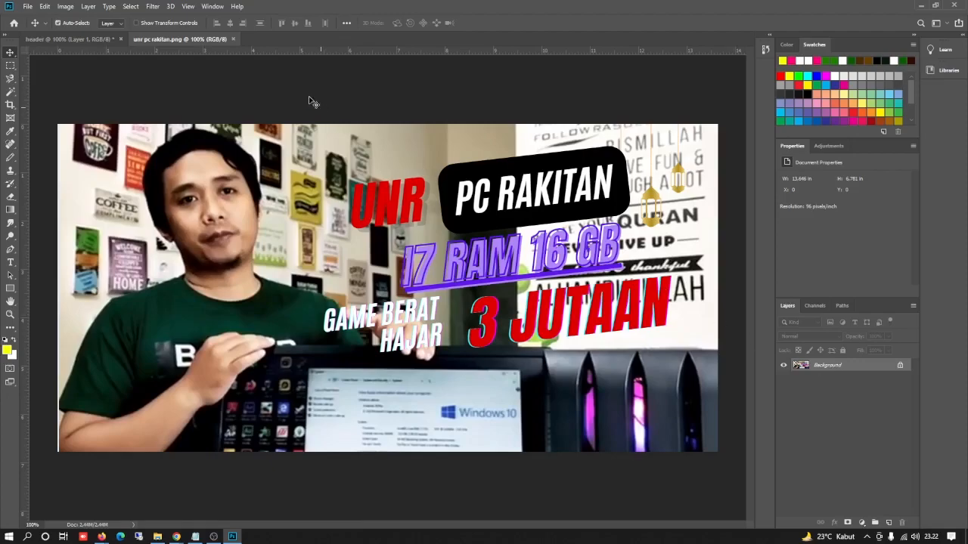
Select the entire photo, copy it, and paste it into Layer 1 of the header document
click(131, 7)
click(133, 17)
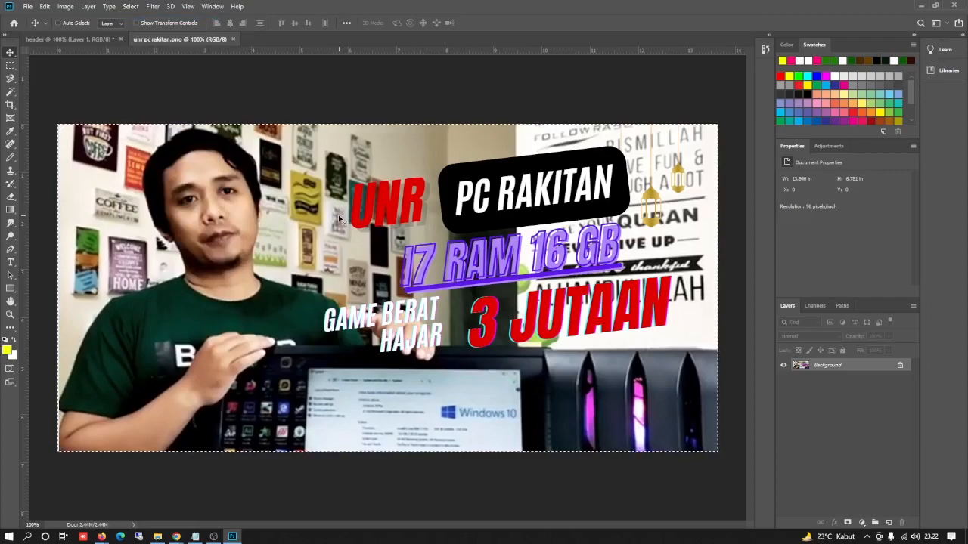
click(84, 37)
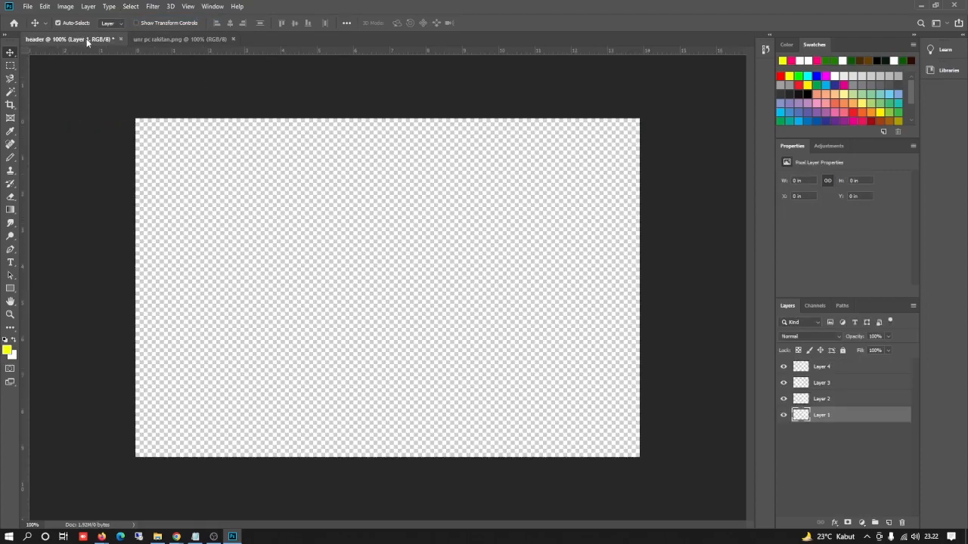
key(ctrl+v)
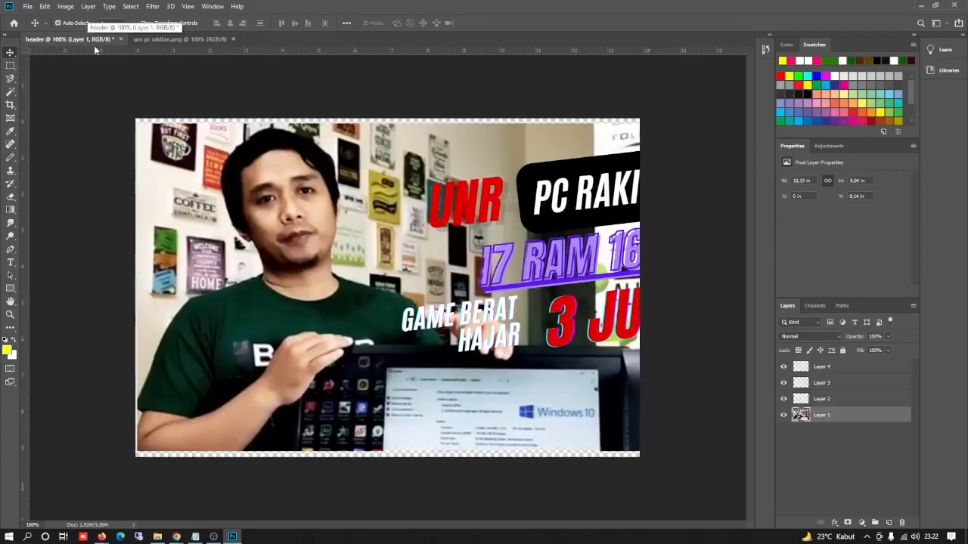
Scale the pasted photo with Free Transform to 76.37% so it spans the canvas width, aligned to the canvas's upper edge
drag(392, 261, 311, 261)
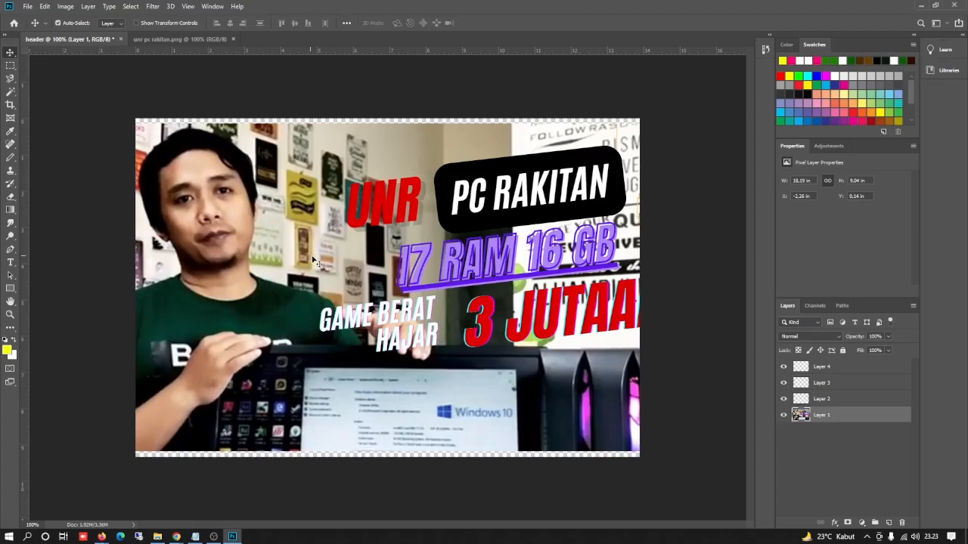
drag(355, 261, 462, 260)
click(64, 7)
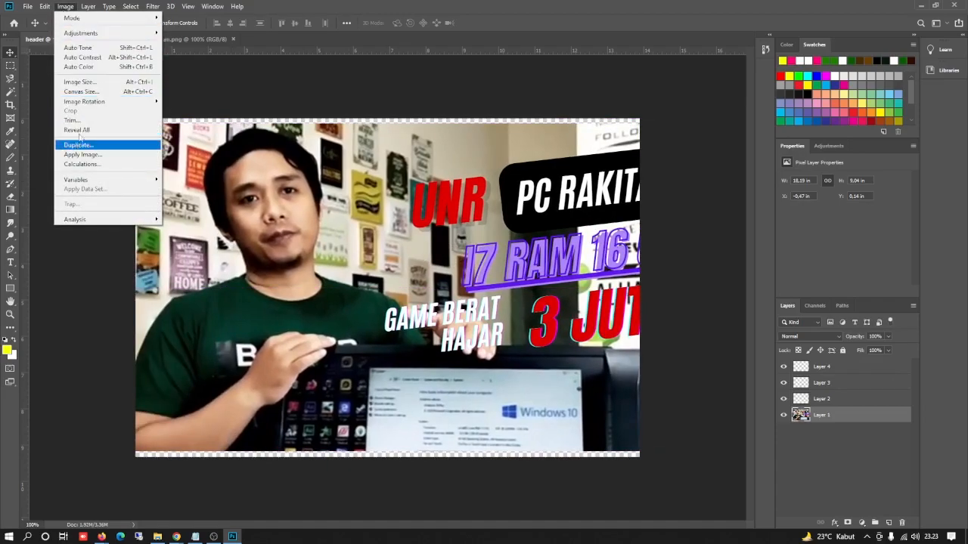
click(46, 7)
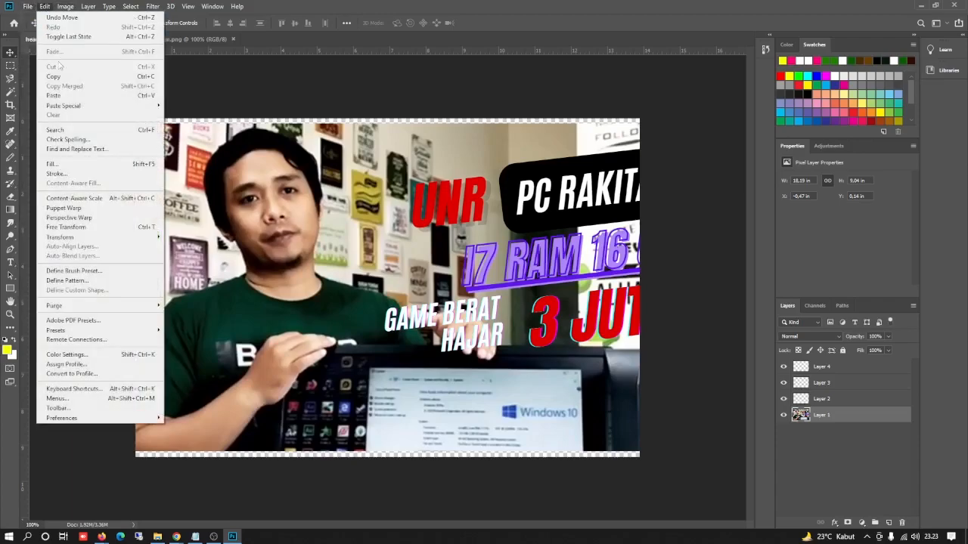
click(73, 229)
drag(199, 207, 192, 208)
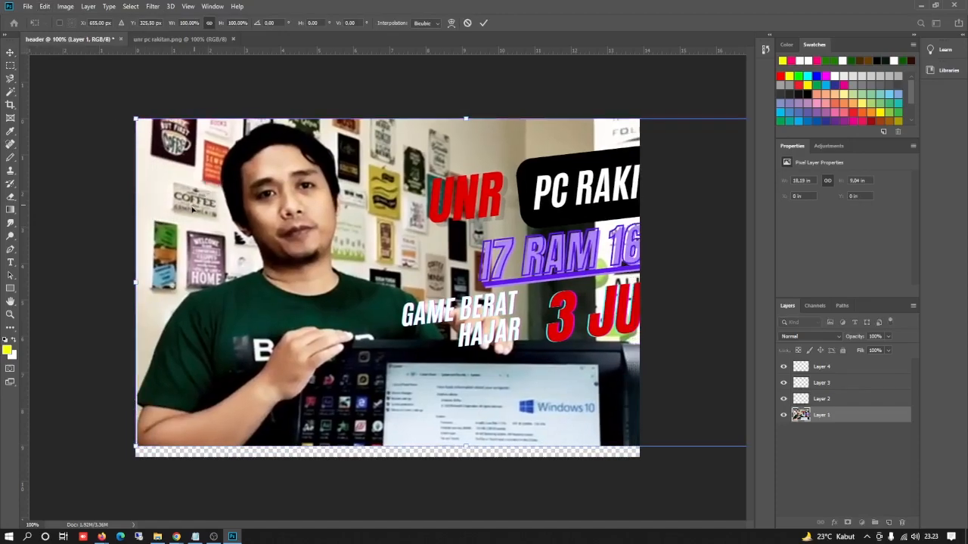
drag(272, 262, 245, 267)
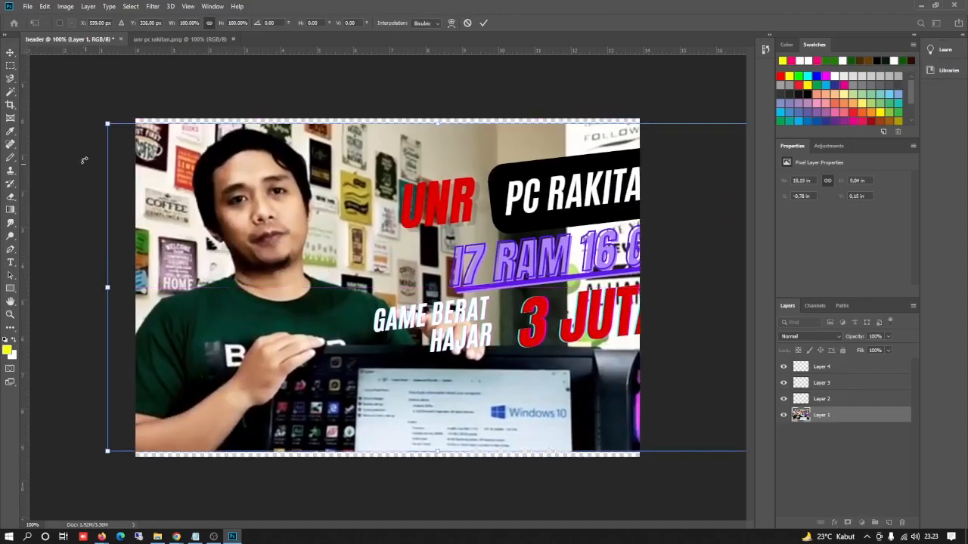
drag(106, 123, 247, 161)
drag(293, 221, 240, 206)
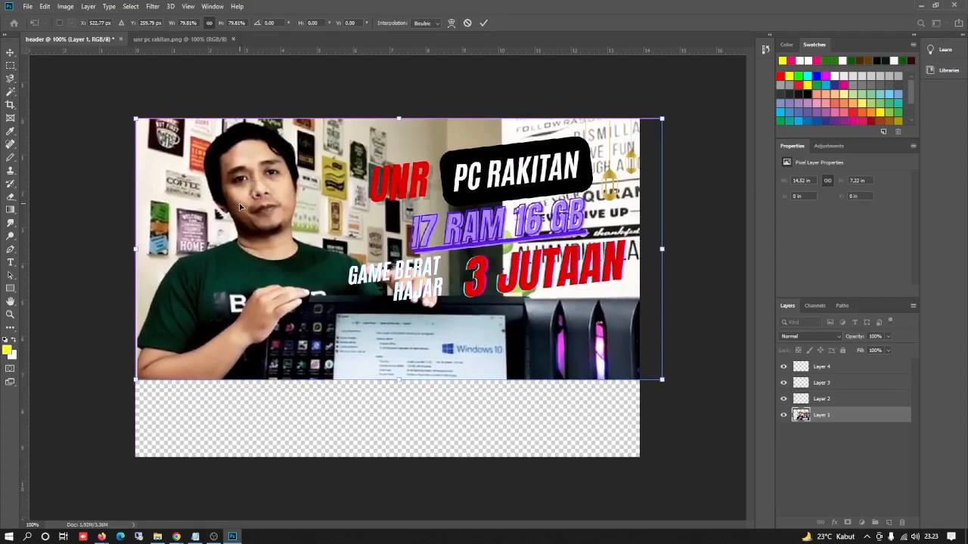
drag(662, 382, 623, 439)
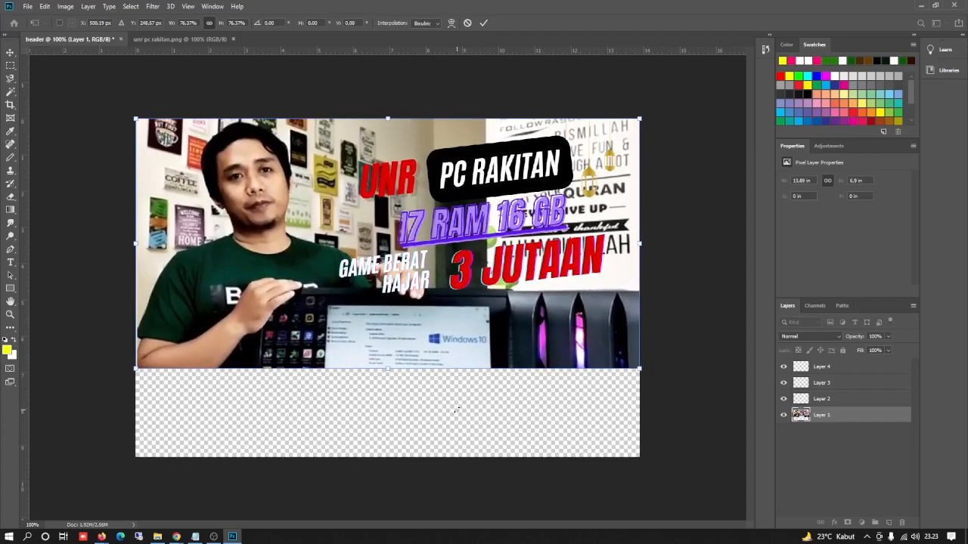
key(Return)
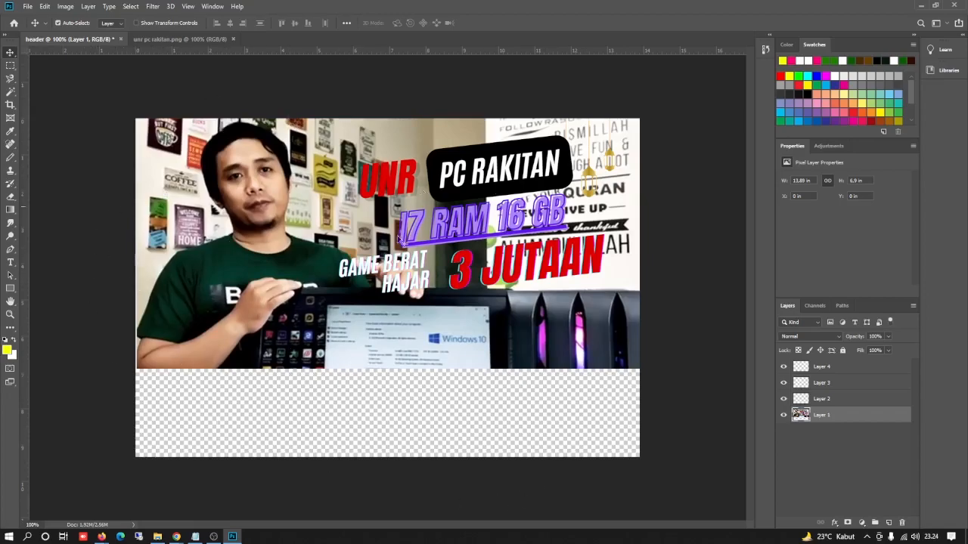
Add a layer mask to Layer 1 and switch to the Brush tool with black as the foreground color
click(847, 523)
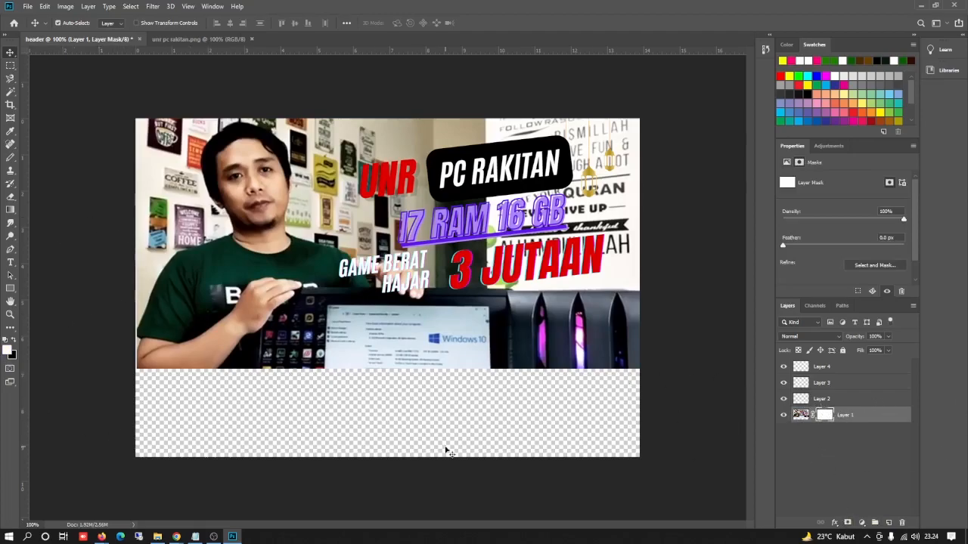
click(11, 185)
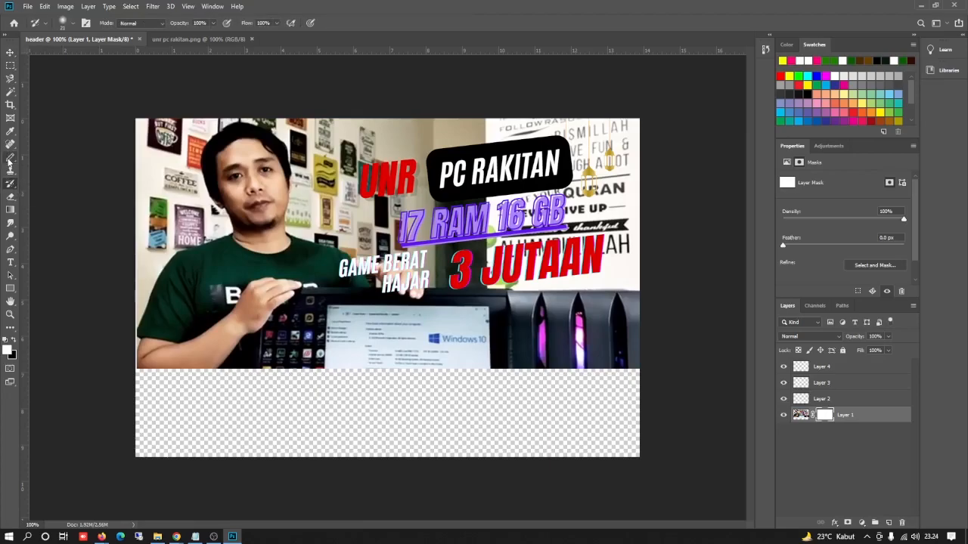
click(10, 158)
click(41, 158)
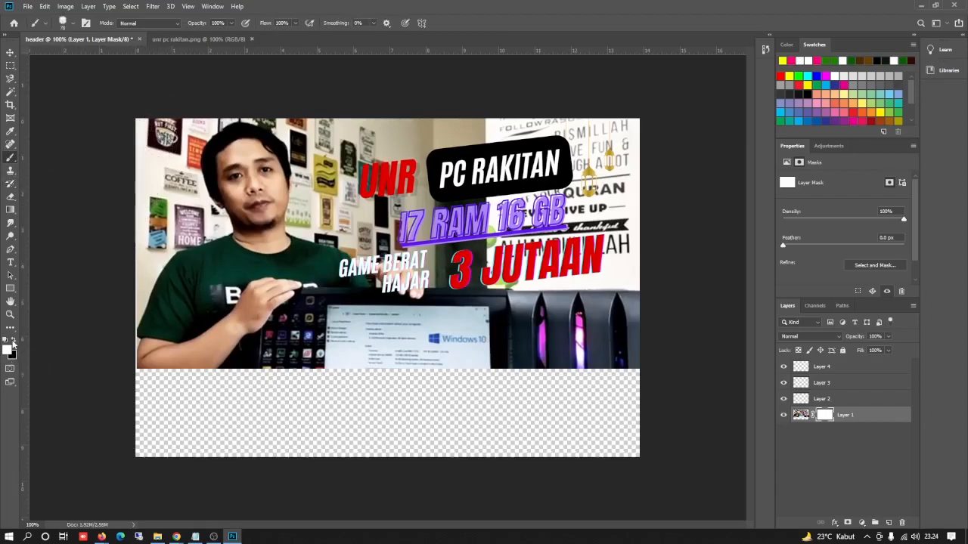
click(13, 340)
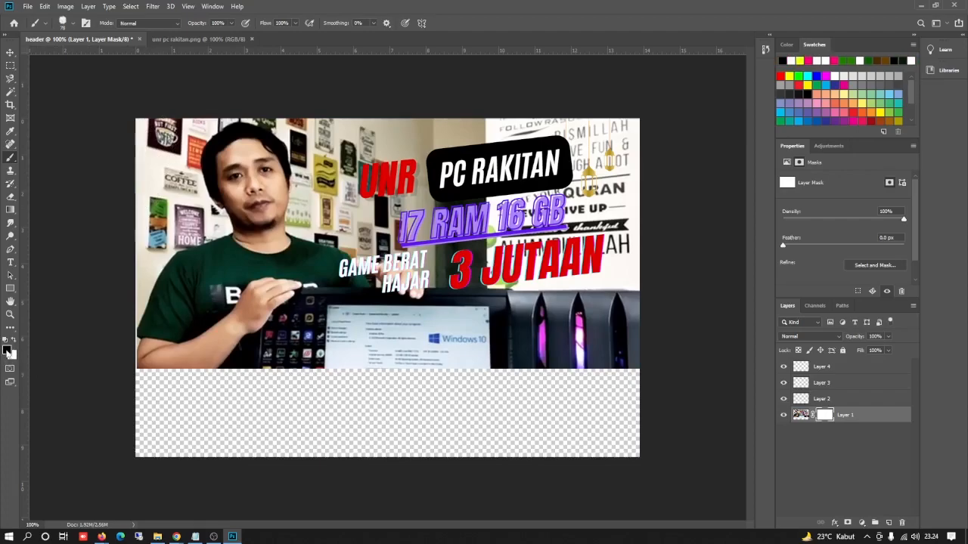
Choose the Soft Round Pressure Size brush and set its size to 149 px
click(71, 23)
click(118, 100)
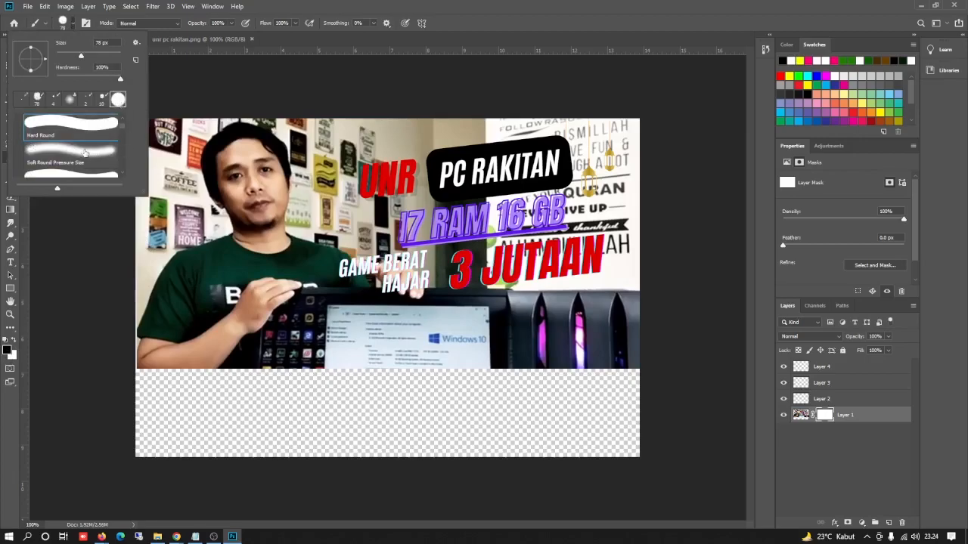
click(78, 153)
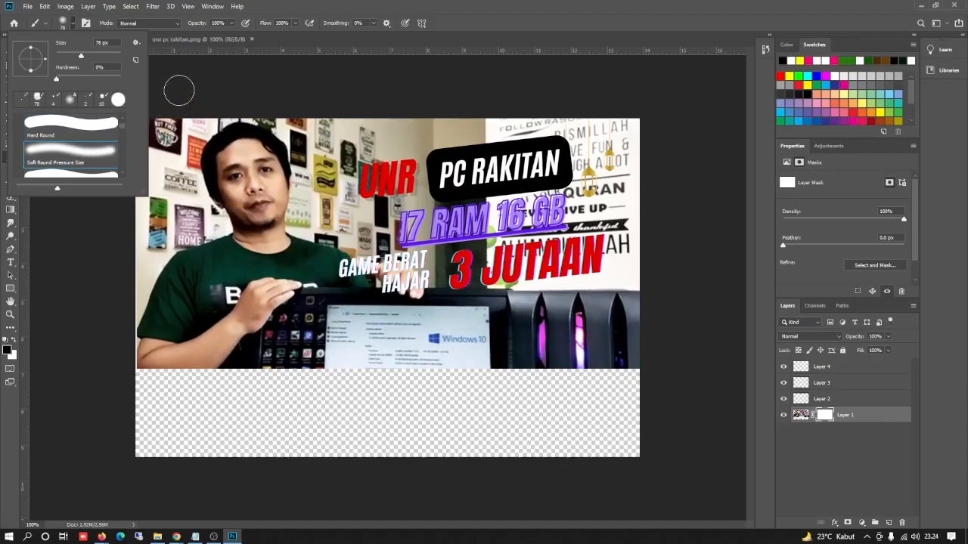
drag(81, 59, 96, 59)
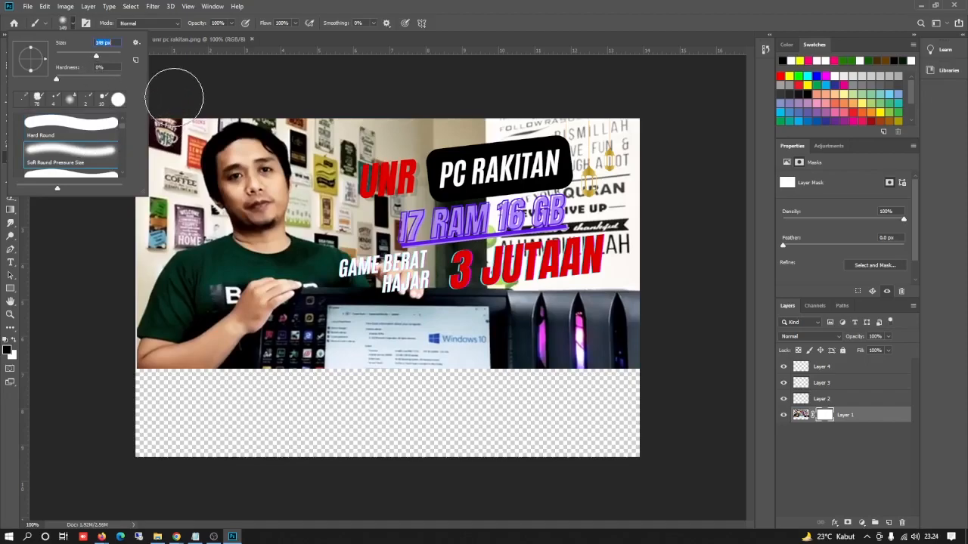
click(232, 24)
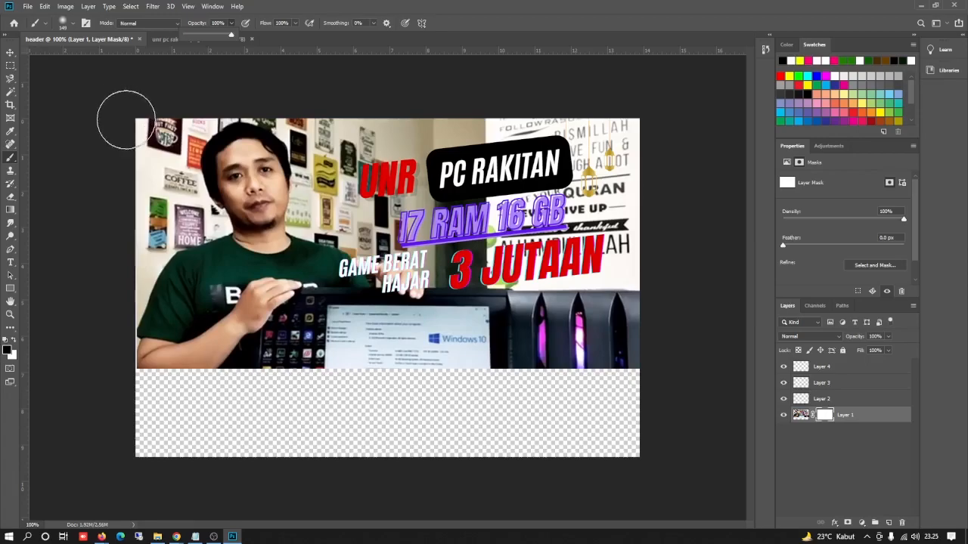
Paint black on Layer 1's mask along the photo's borders to fade its edges into transparency
mouse_move(125, 121)
mouse_down()
mouse_move(142, 173)
mouse_move(173, 114)
mouse_move(148, 132)
mouse_move(117, 280)
mouse_move(105, 270)
mouse_move(120, 210)
mouse_move(119, 235)
mouse_move(135, 200)
mouse_move(142, 117)
mouse_move(108, 235)
mouse_move(103, 394)
mouse_move(115, 384)
mouse_move(108, 296)
mouse_move(118, 390)
mouse_move(109, 363)
mouse_move(98, 386)
mouse_move(133, 412)
mouse_move(202, 400)
mouse_move(182, 398)
mouse_move(353, 404)
mouse_move(460, 391)
mouse_move(376, 377)
mouse_move(486, 396)
mouse_move(636, 379)
mouse_move(646, 354)
mouse_move(645, 365)
mouse_move(652, 250)
mouse_move(627, 125)
mouse_move(532, 93)
mouse_move(467, 106)
mouse_move(404, 95)
mouse_move(354, 107)
mouse_move(306, 100)
mouse_move(601, 104)
mouse_move(655, 209)
mouse_move(643, 352)
mouse_move(618, 393)
mouse_move(529, 410)
mouse_up()
mouse_move(499, 371)
mouse_down()
mouse_move(551, 373)
mouse_move(513, 379)
mouse_move(517, 376)
mouse_up()
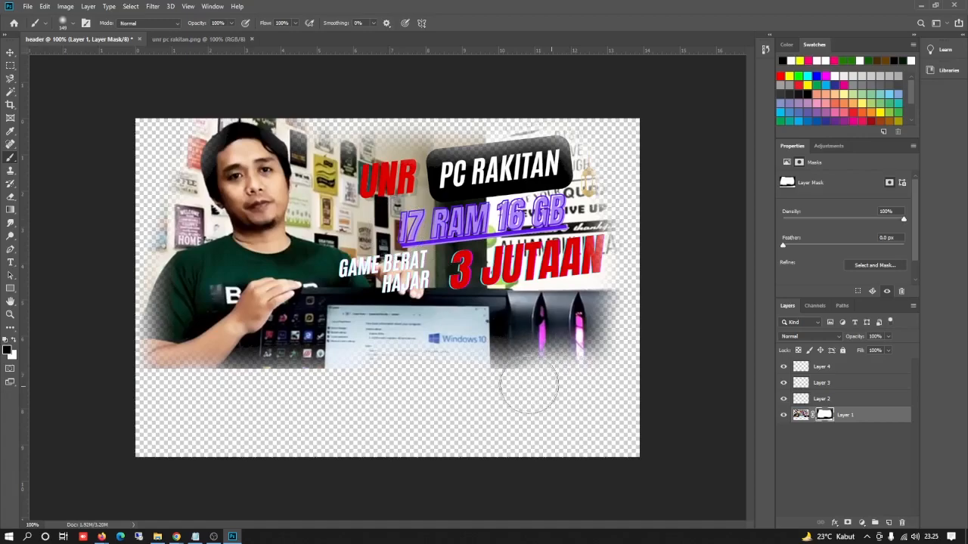
mouse_move(454, 382)
mouse_down()
mouse_move(150, 384)
mouse_move(183, 396)
mouse_move(252, 393)
mouse_move(186, 396)
mouse_move(151, 382)
mouse_move(123, 294)
mouse_move(133, 168)
mouse_move(185, 105)
mouse_move(254, 89)
mouse_move(287, 95)
mouse_move(235, 105)
mouse_move(290, 100)
mouse_move(374, 116)
mouse_move(520, 104)
mouse_move(593, 111)
mouse_move(628, 139)
mouse_move(654, 211)
mouse_move(664, 351)
mouse_move(626, 393)
mouse_move(556, 398)
mouse_up()
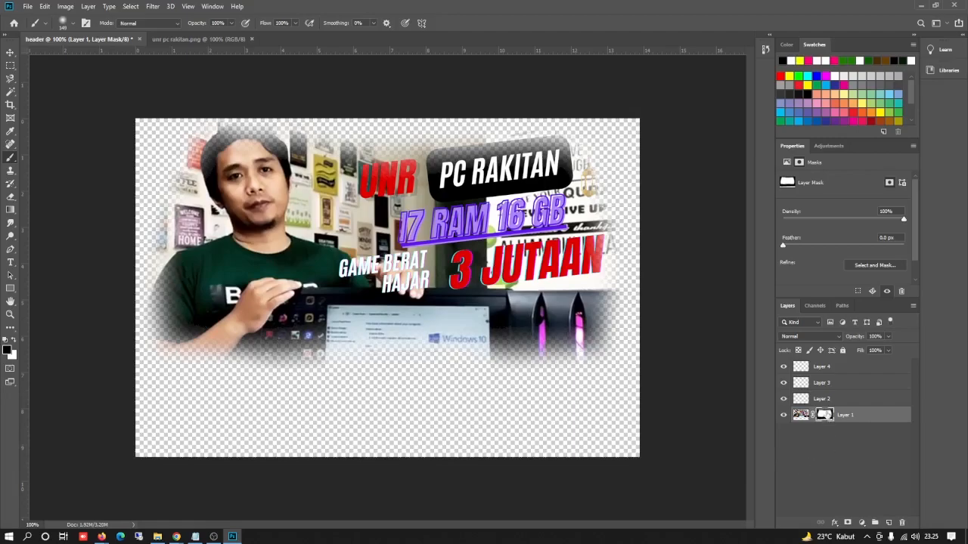
Move Layer 2 beneath the masked photo on Layer 1 and fill it with black using the Paint Bucket tool
mouse_move(824, 415)
mouse_down()
mouse_move(888, 508)
mouse_move(859, 427)
mouse_move(833, 421)
mouse_up()
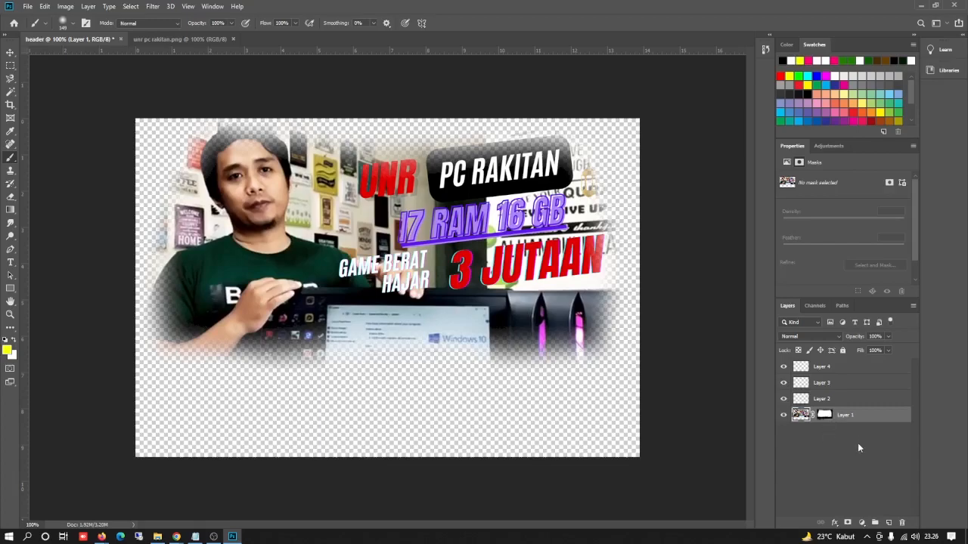
drag(832, 398, 827, 430)
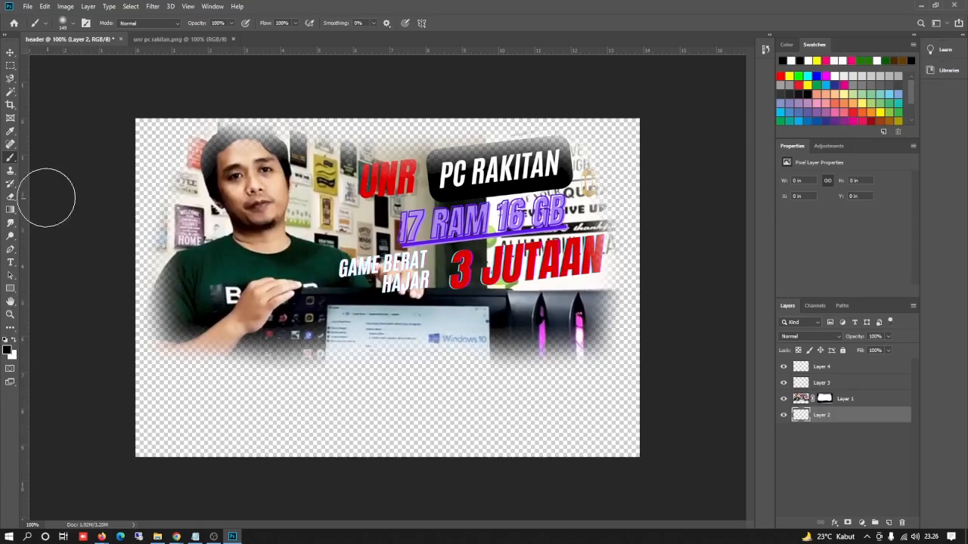
click(10, 211)
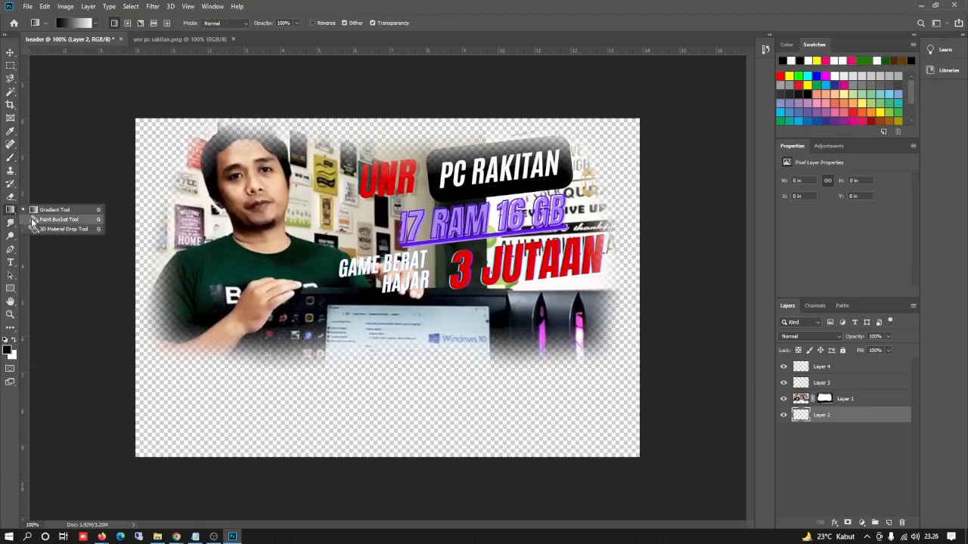
click(45, 220)
click(243, 430)
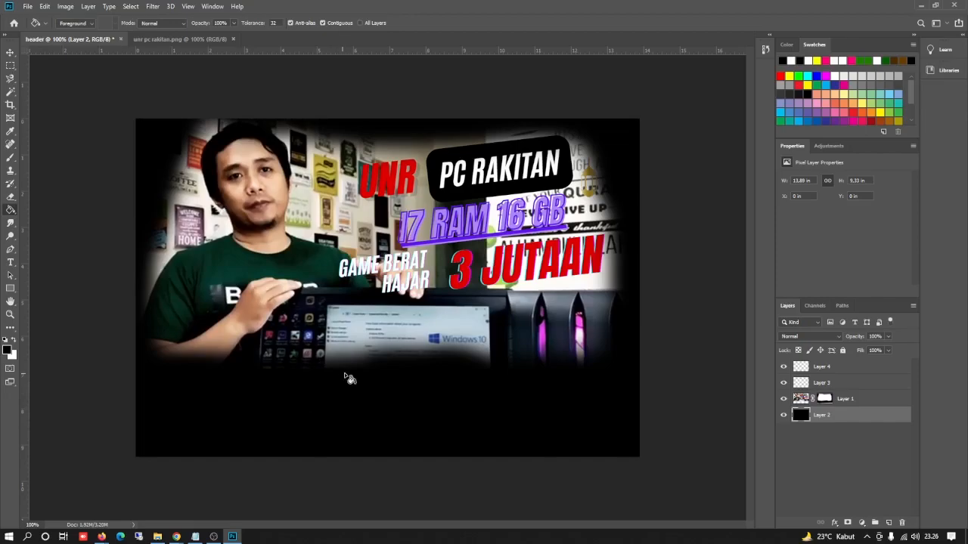
Brush black on Layer 1's mask along the photo's left edge to fade it further into the background
click(825, 399)
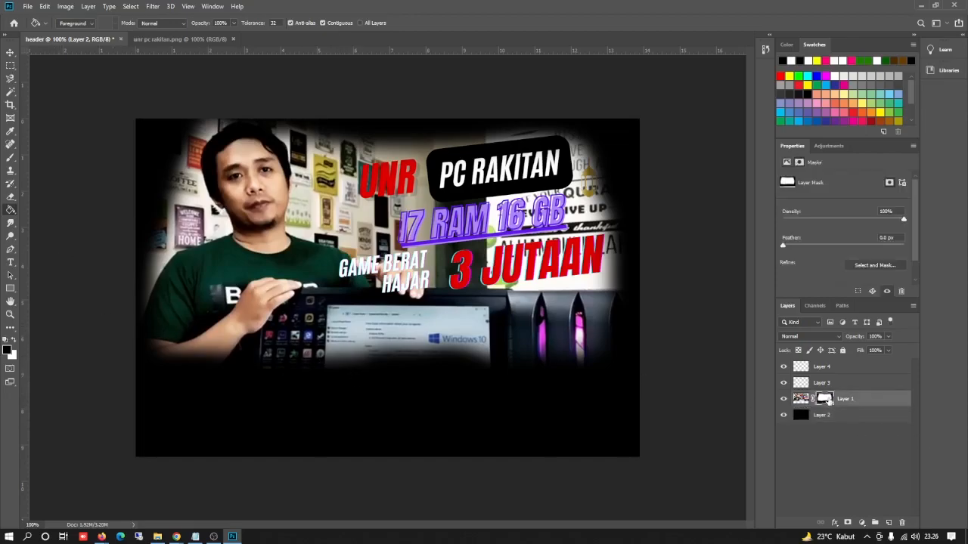
click(11, 157)
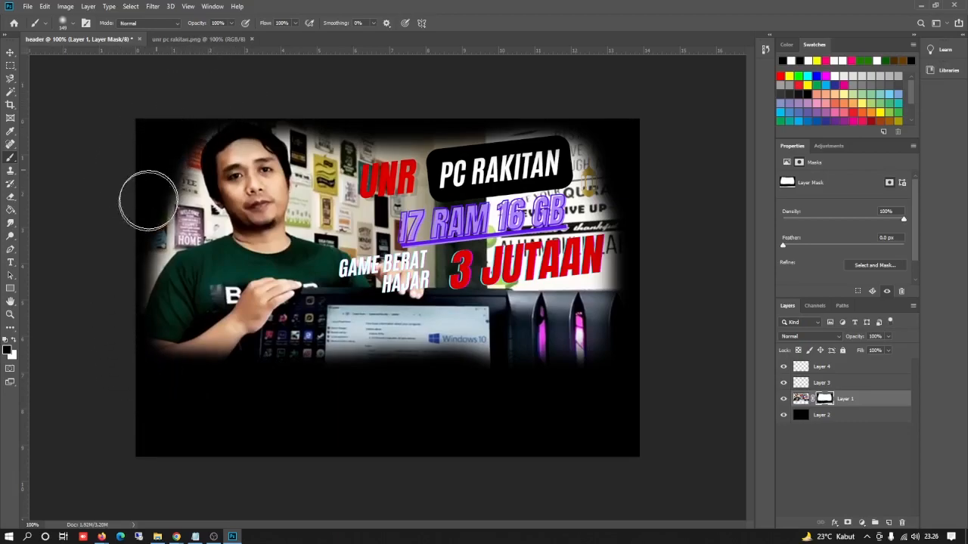
mouse_move(142, 232)
mouse_down()
mouse_move(129, 298)
mouse_move(149, 203)
mouse_move(163, 181)
mouse_move(164, 226)
mouse_move(172, 218)
mouse_move(194, 112)
mouse_move(229, 97)
mouse_move(283, 99)
mouse_move(376, 130)
mouse_move(411, 110)
mouse_move(574, 110)
mouse_move(637, 127)
mouse_move(634, 205)
mouse_move(624, 188)
mouse_move(638, 349)
mouse_move(623, 388)
mouse_move(594, 405)
mouse_move(533, 414)
mouse_move(573, 386)
mouse_move(513, 398)
mouse_move(495, 433)
mouse_move(424, 449)
mouse_move(269, 432)
mouse_move(218, 384)
mouse_move(156, 386)
mouse_move(108, 406)
mouse_up()
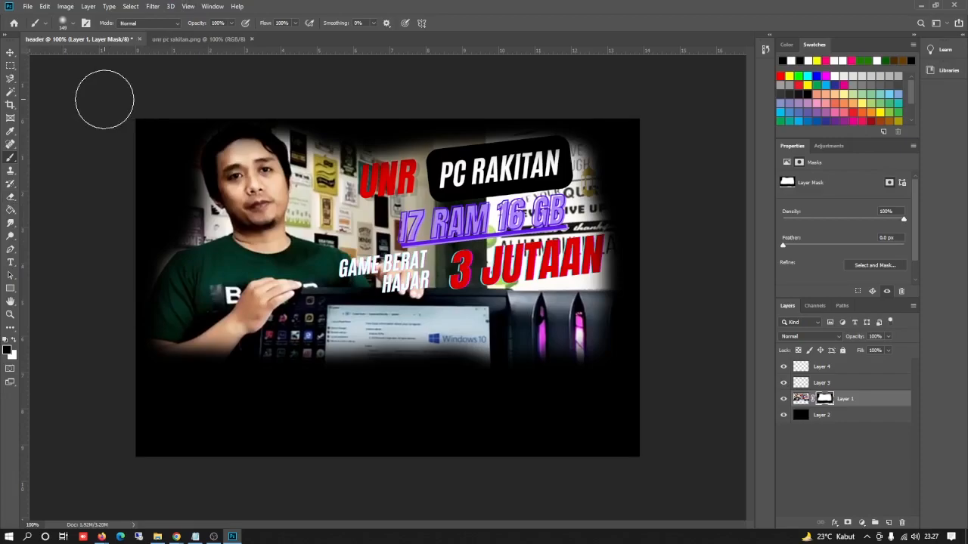
Create a new transparent document from the Clipboard preset, 1310 x 651 px at 96 ppi
click(10, 67)
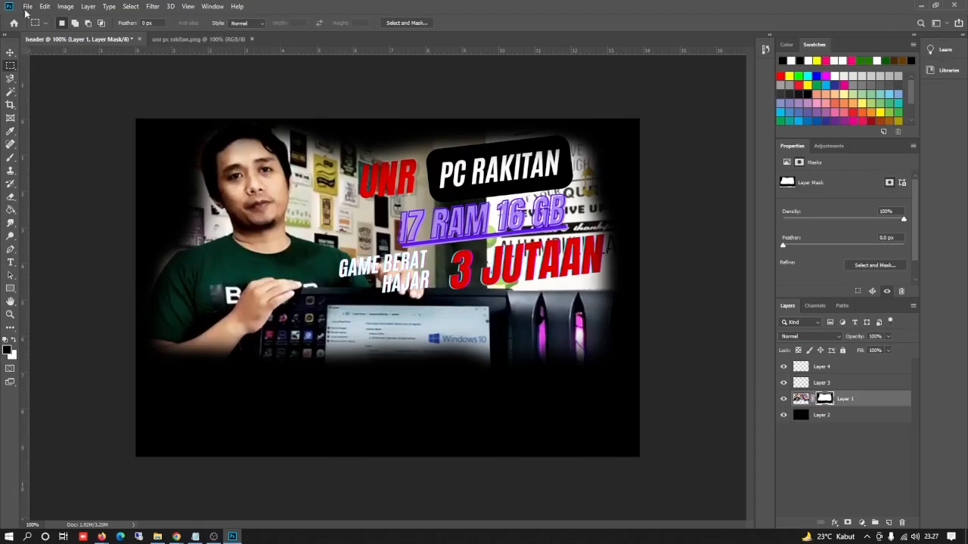
click(27, 6)
click(27, 7)
key(ctrl+n)
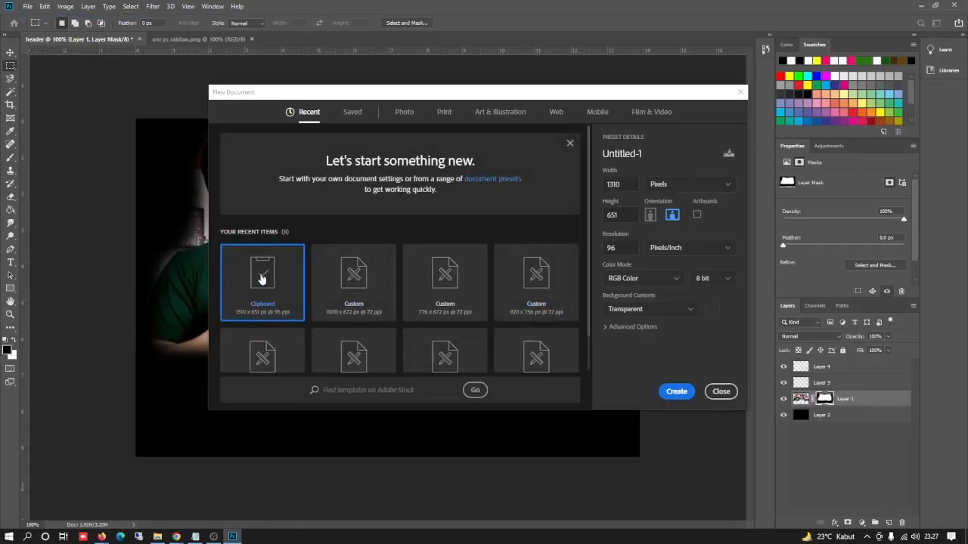
double_click(261, 279)
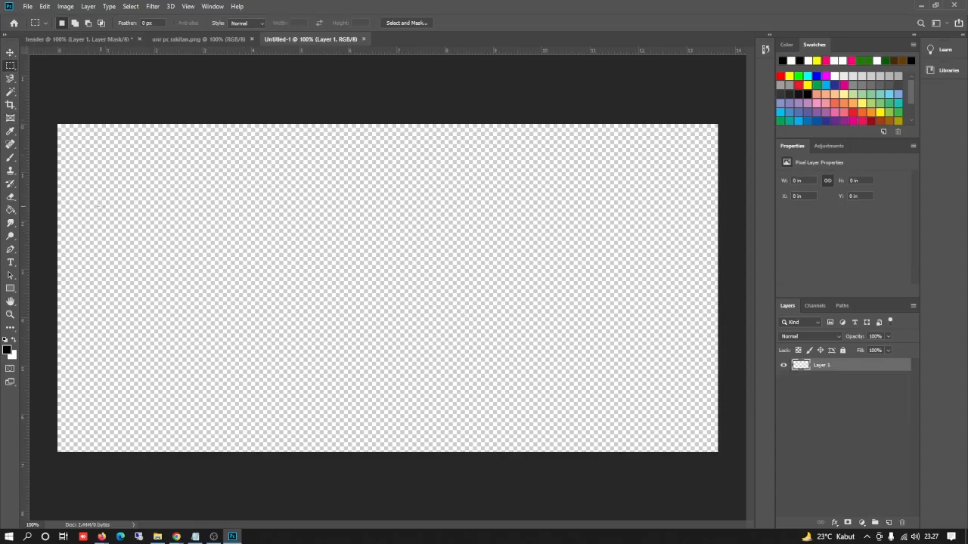
Draw a wide rectangular marquee selection across the middle of the new canvas and round its corners with Smooth
right_click(11, 66)
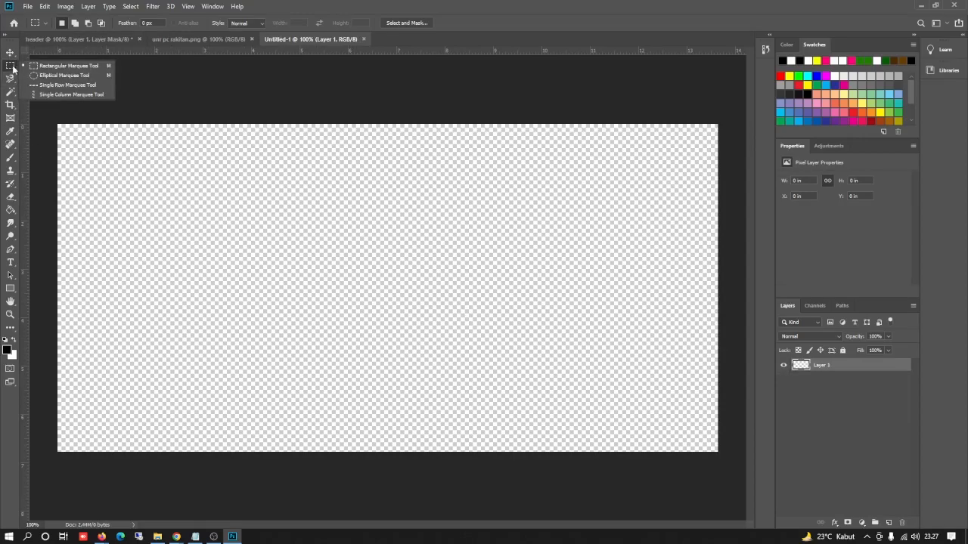
click(32, 69)
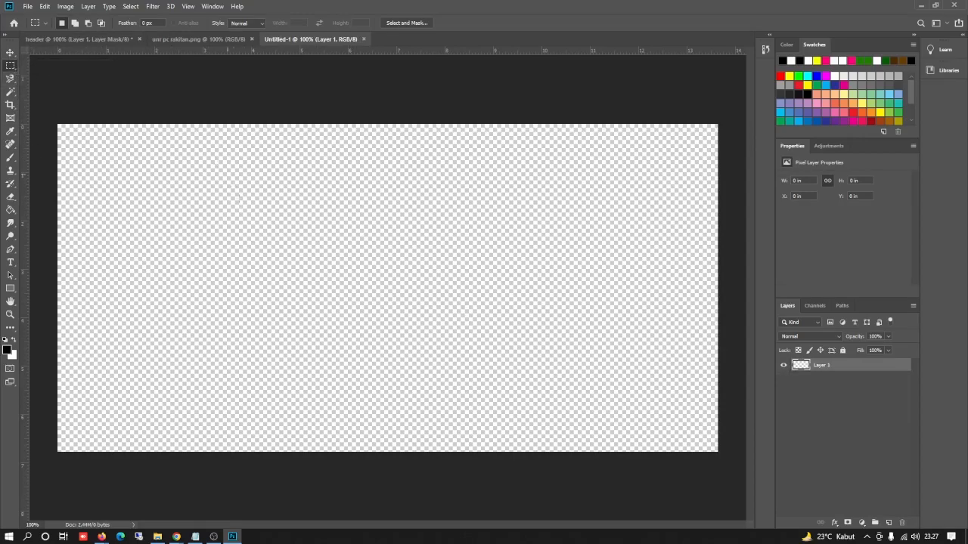
drag(106, 209, 681, 329)
click(131, 9)
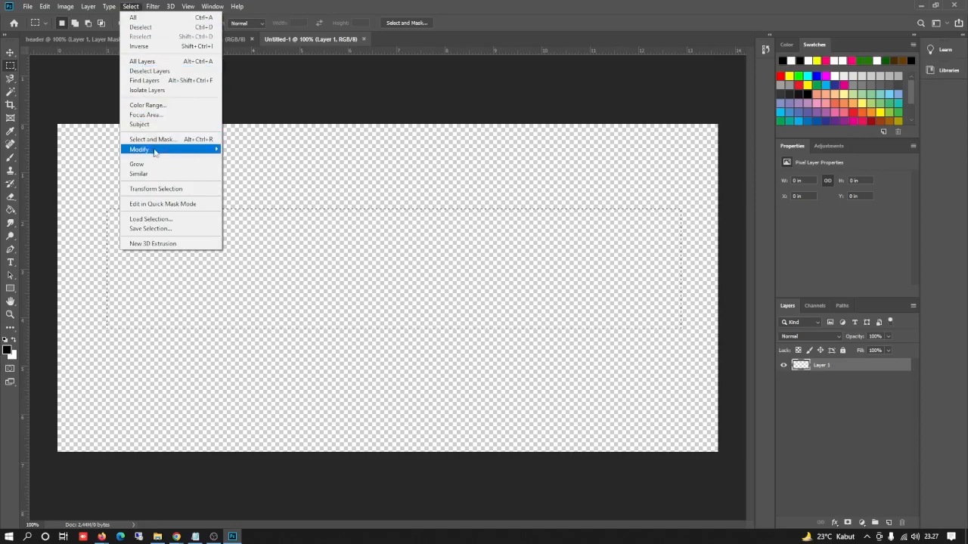
mouse_move(154, 150)
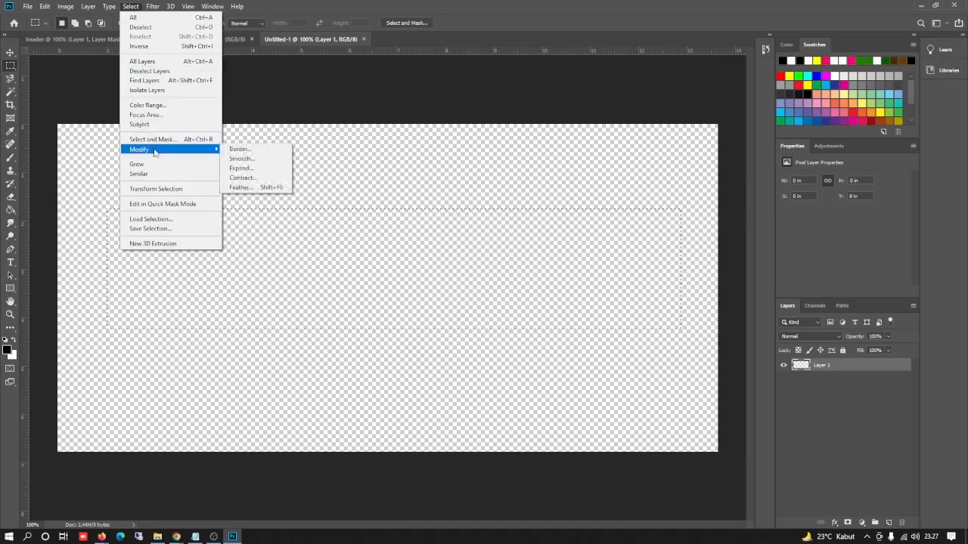
click(242, 160)
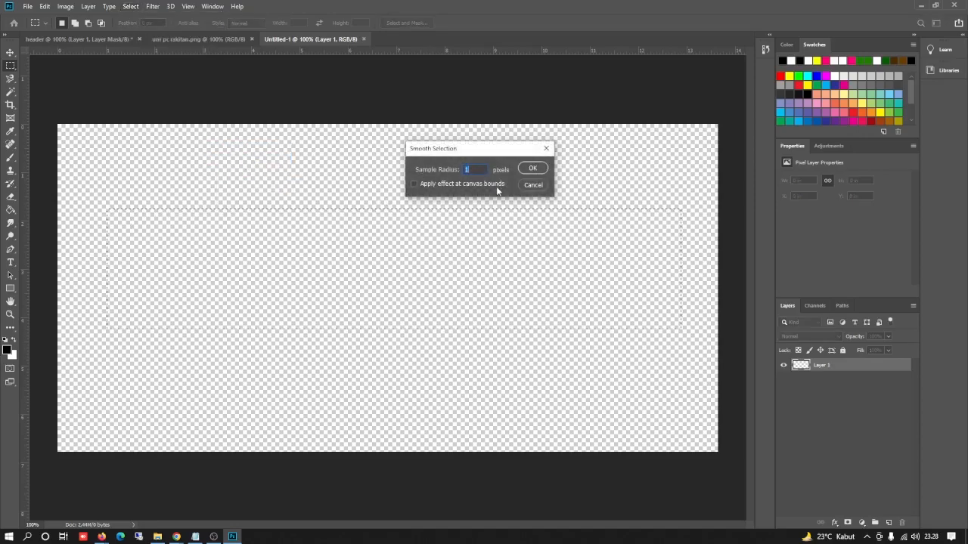
click(479, 170)
click(532, 168)
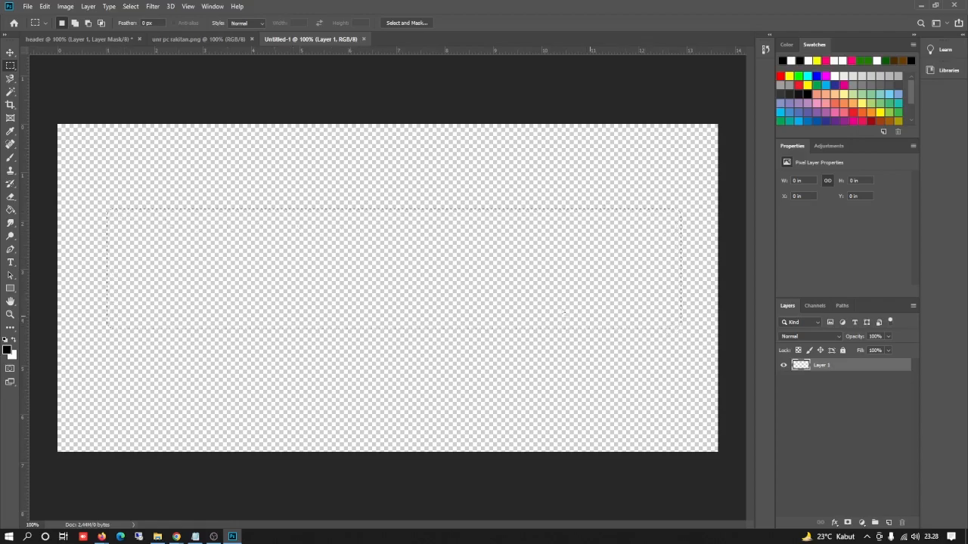
Convert the smoothed rectangular selection into a thin outline with the Border selection modifier
click(131, 7)
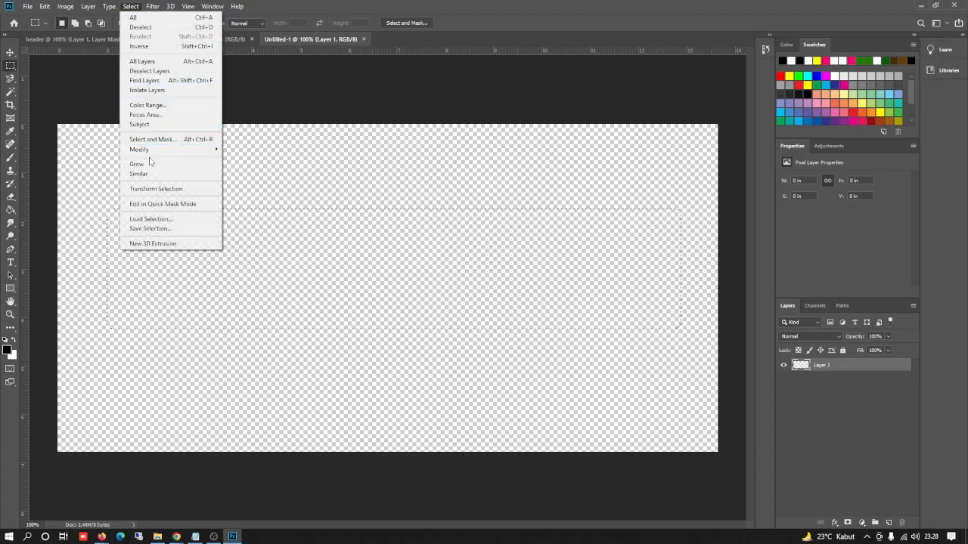
mouse_move(157, 150)
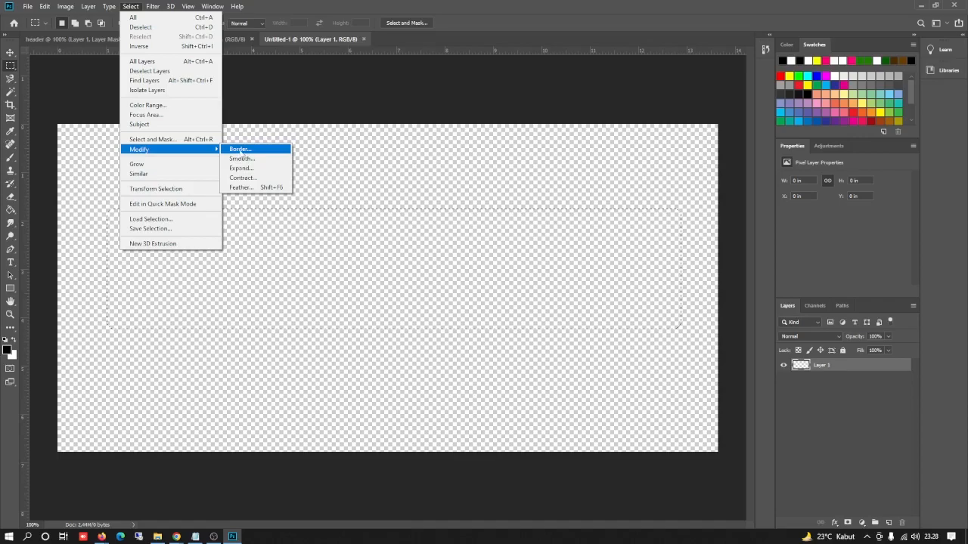
click(240, 150)
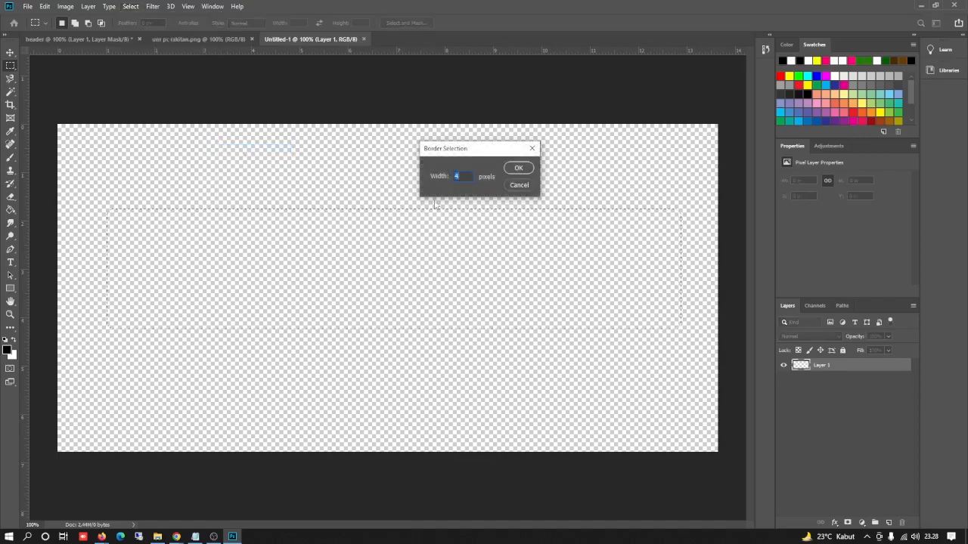
click(516, 168)
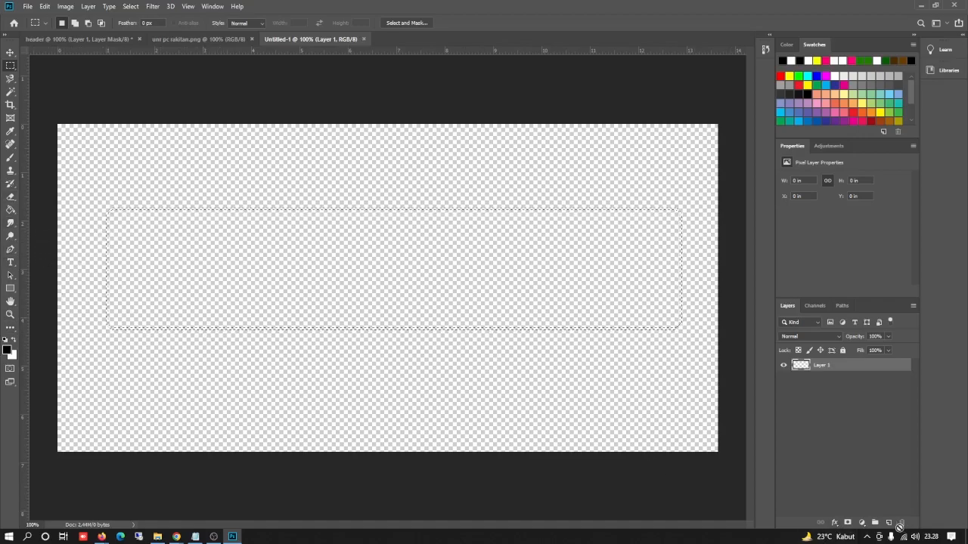
Add a new layer above Layer 1, then fill the border selection with black on Layer 1
click(889, 523)
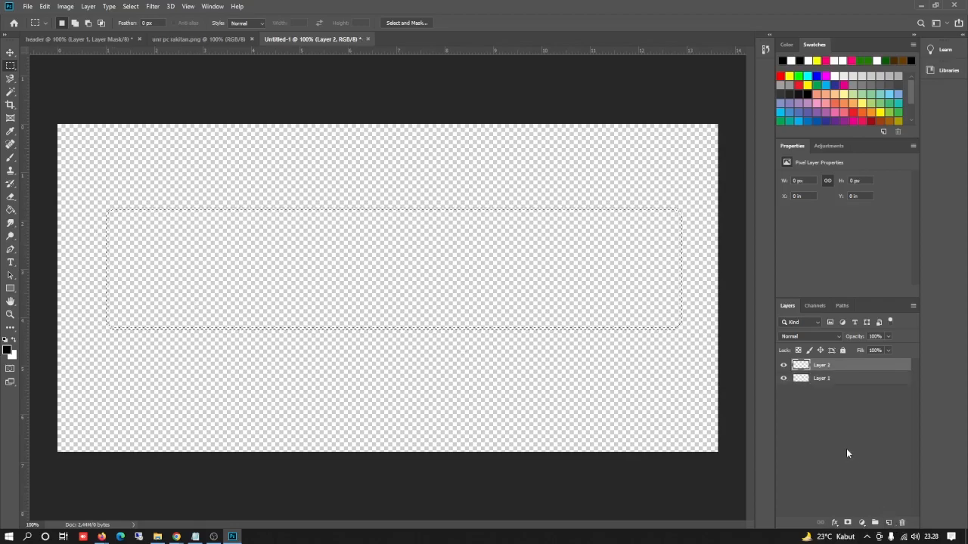
click(811, 378)
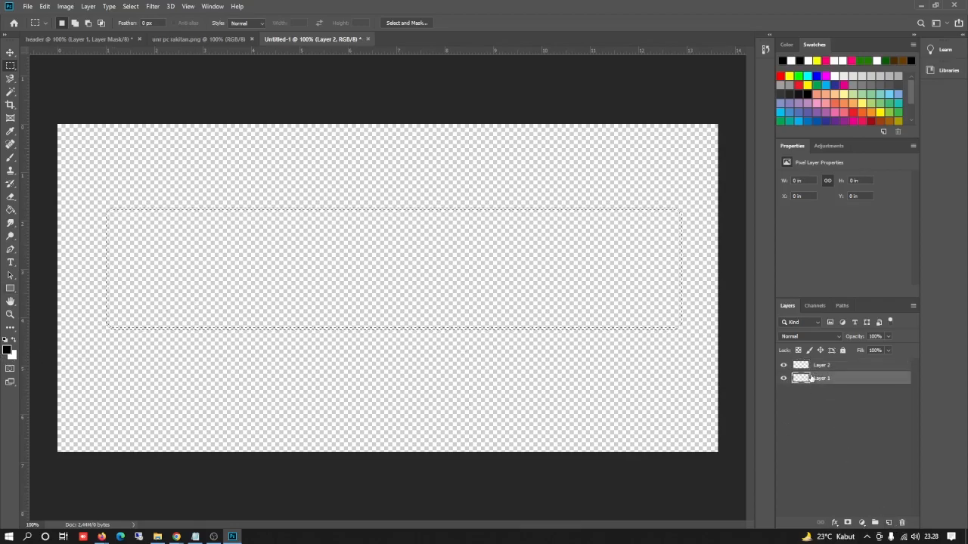
click(11, 211)
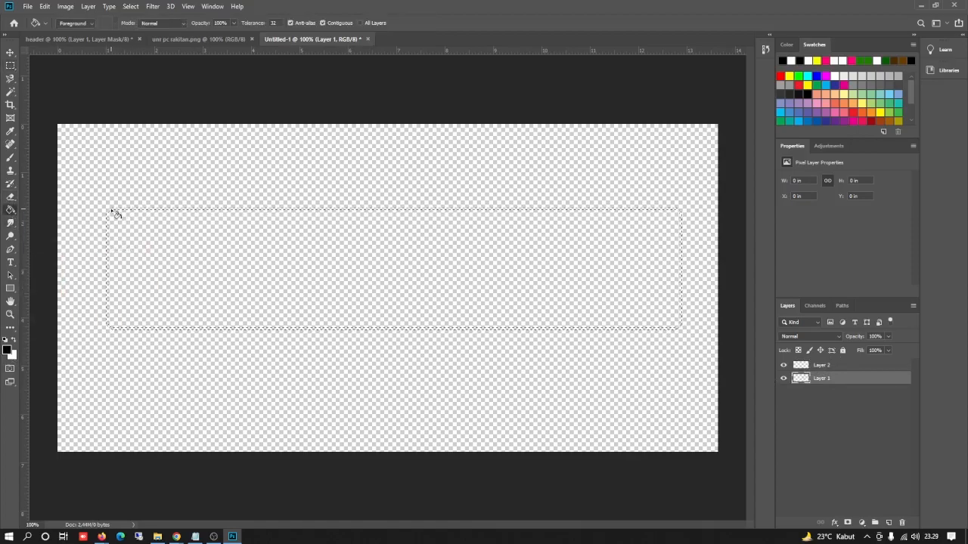
click(112, 217)
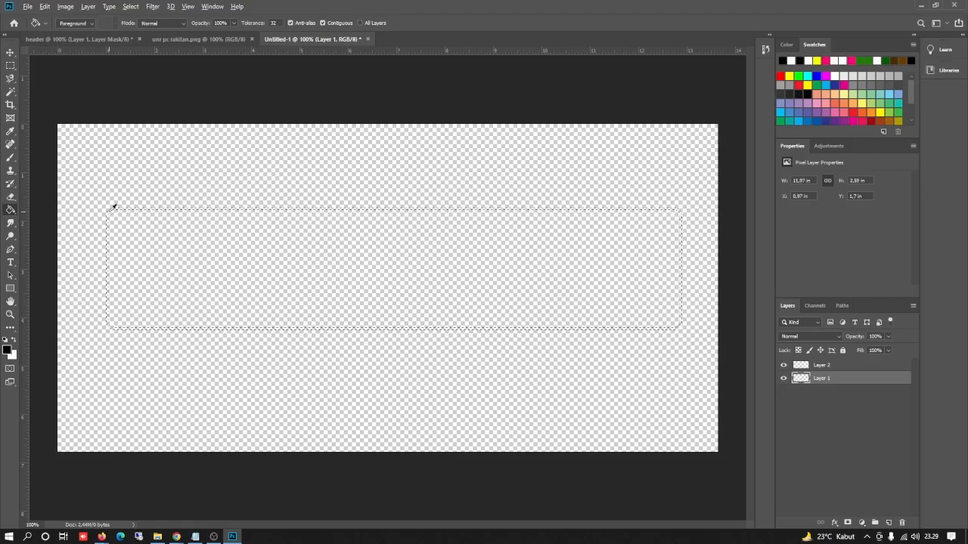
Select the area around the black rounded frame with the Rectangular Marquee tool and cut it from Layer 1
key(alt+bracketright)
key(m)
drag(103, 196, 689, 338)
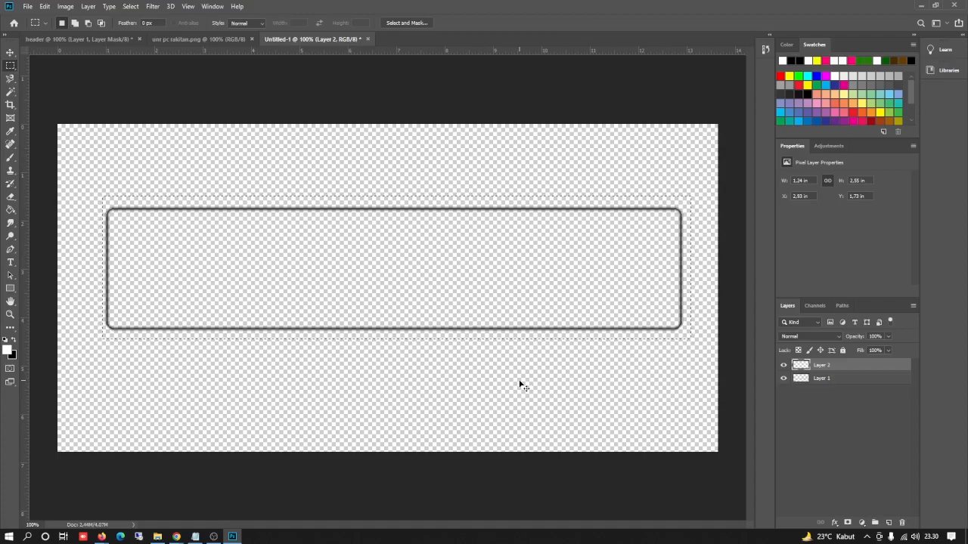
key(ctrl+d)
key(ctrl+z)
click(790, 377)
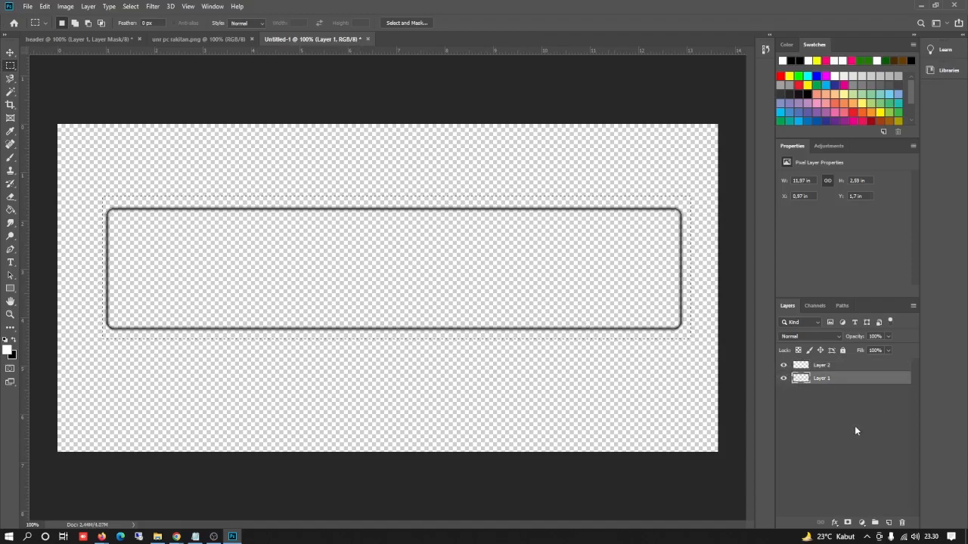
key(ctrl+x)
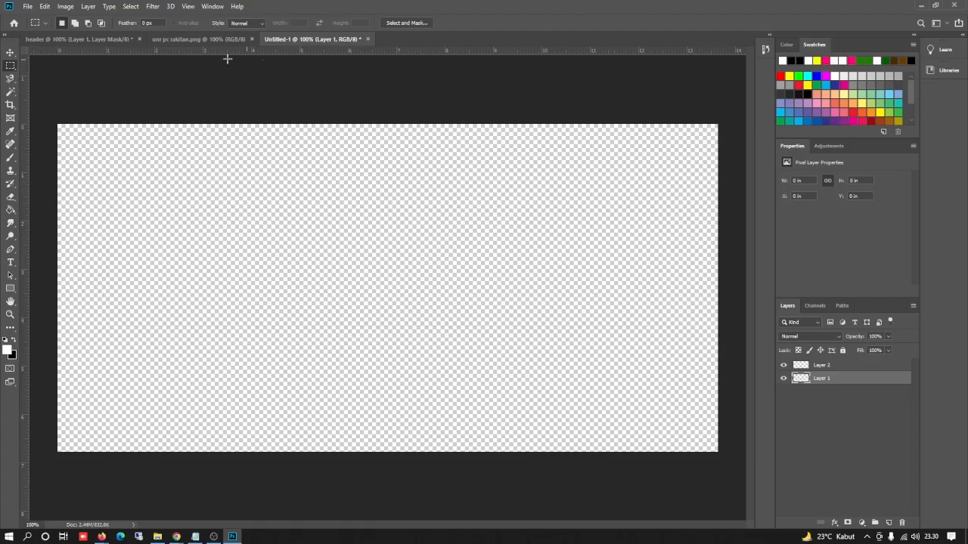
Paste the frame onto Layer 4 of the header document and move it down over the photo's lower part
click(98, 39)
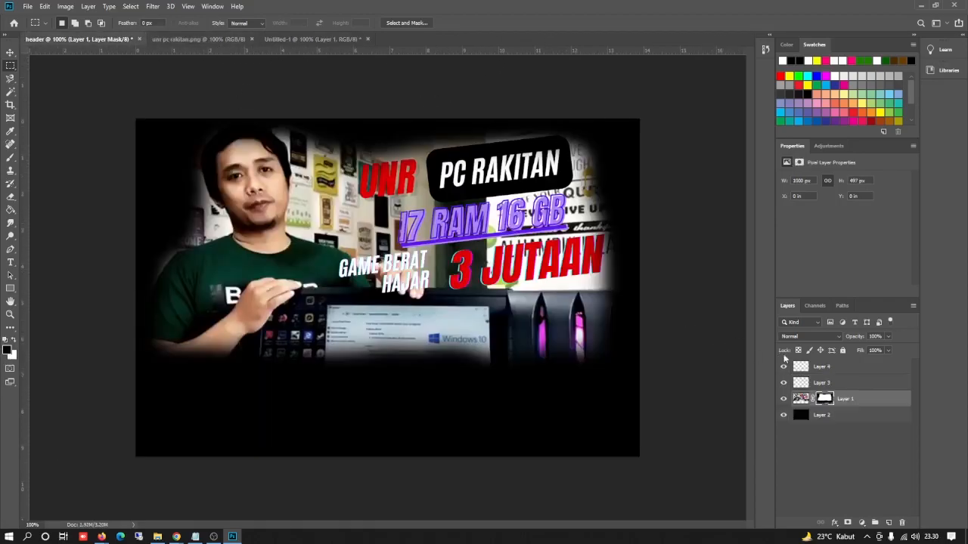
click(850, 368)
key(ctrl+v)
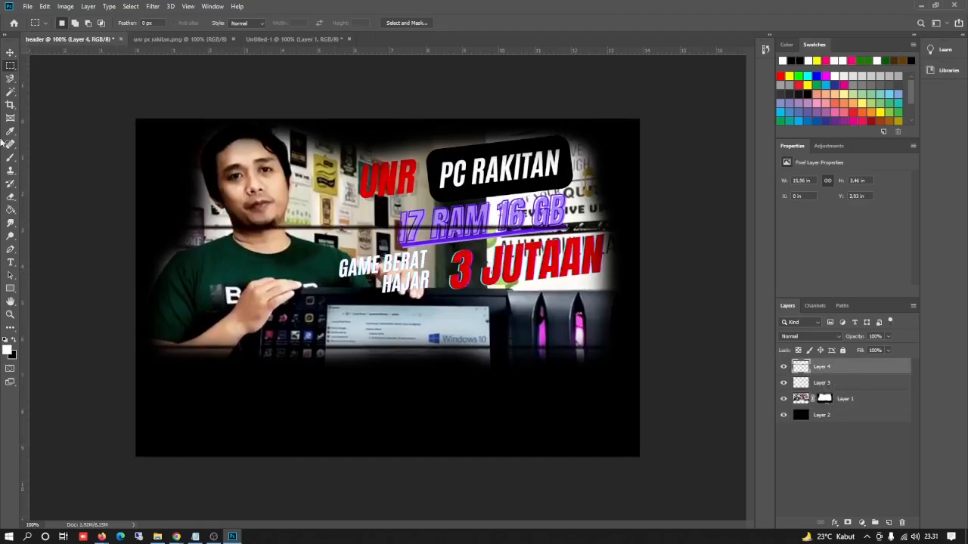
click(9, 52)
drag(440, 356, 448, 418)
drag(447, 435, 447, 421)
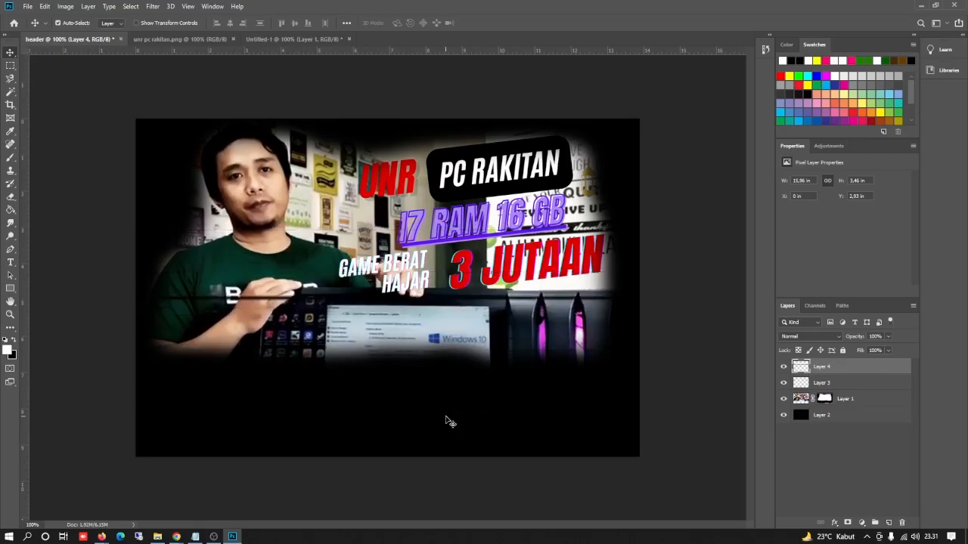
Scale the frame on Layer 4 to 36.75% with Free Transform and center it in the empty area beneath the photo
key(ctrl+t)
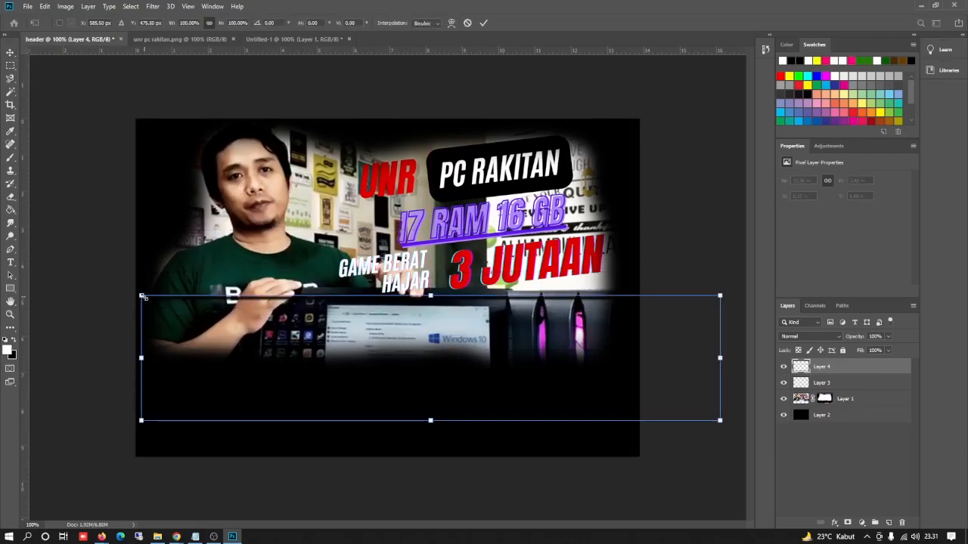
drag(141, 296, 454, 399)
drag(553, 409, 367, 424)
drag(532, 415, 567, 415)
drag(264, 414, 241, 424)
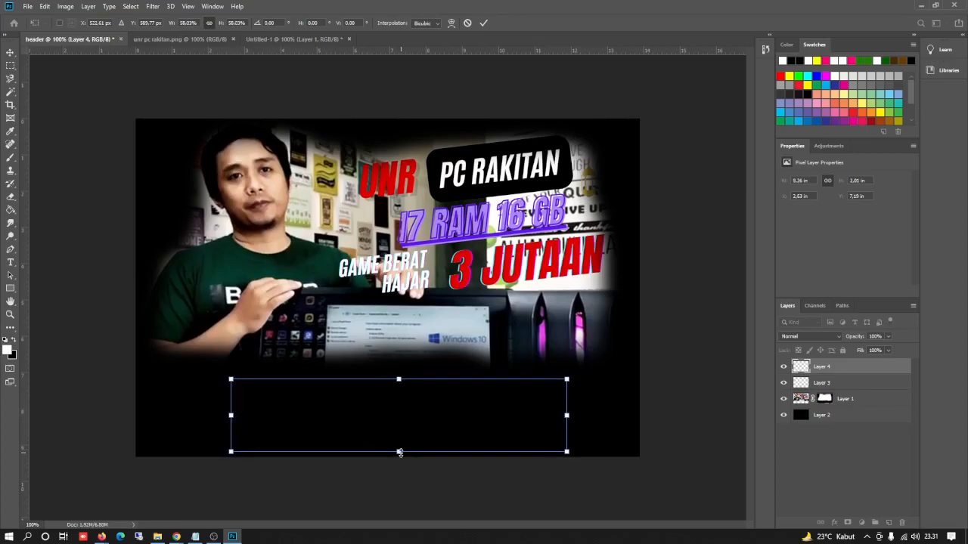
drag(398, 450, 391, 428)
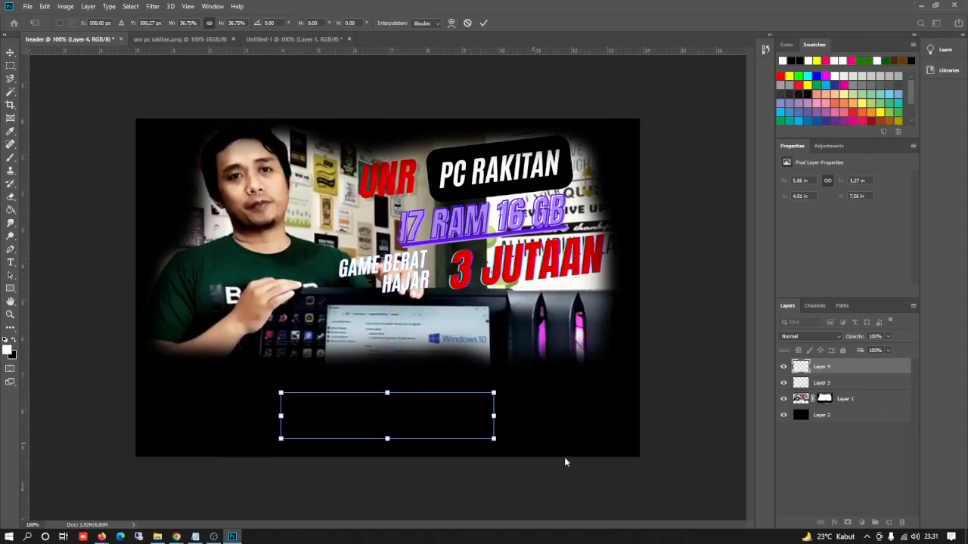
Apply the transform and fill the background on Layer 2 with white
click(801, 416)
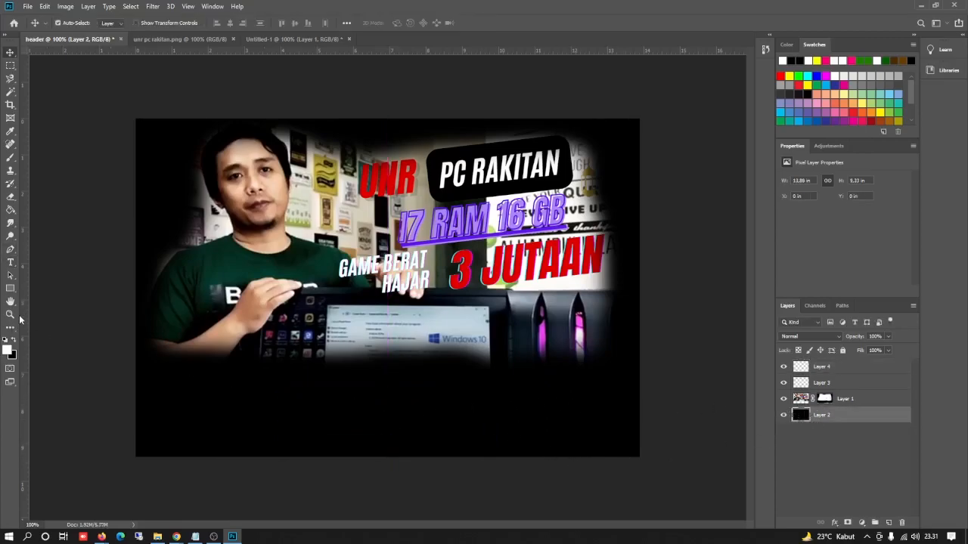
key(alt+BackSpace)
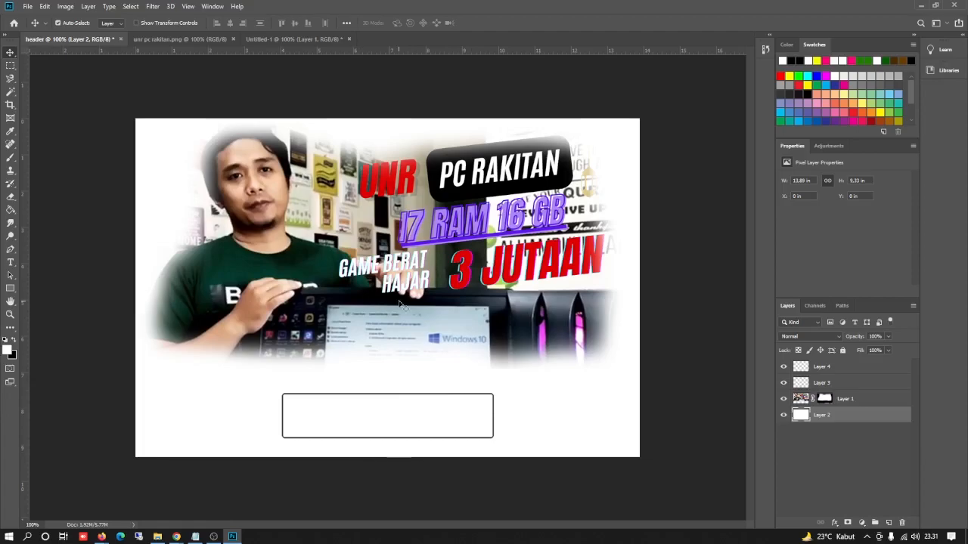
Switch to the Untitled-1 document and draw a circular selection near the canvas center with the Elliptical Marquee tool
click(322, 39)
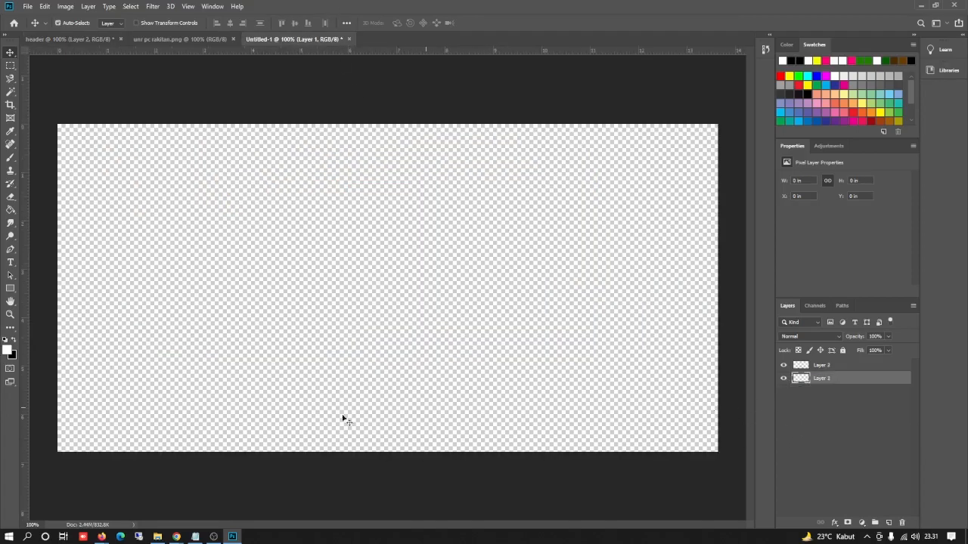
right_click(10, 66)
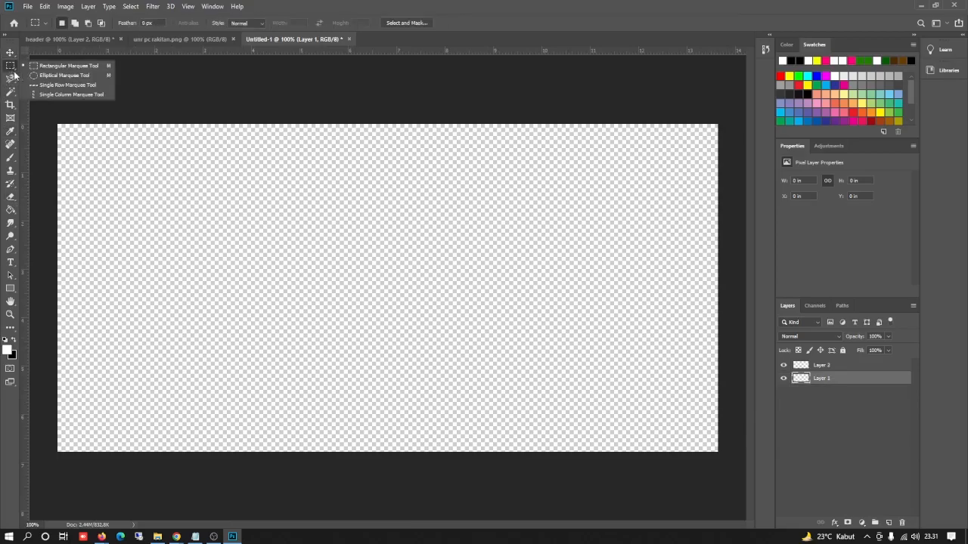
click(46, 75)
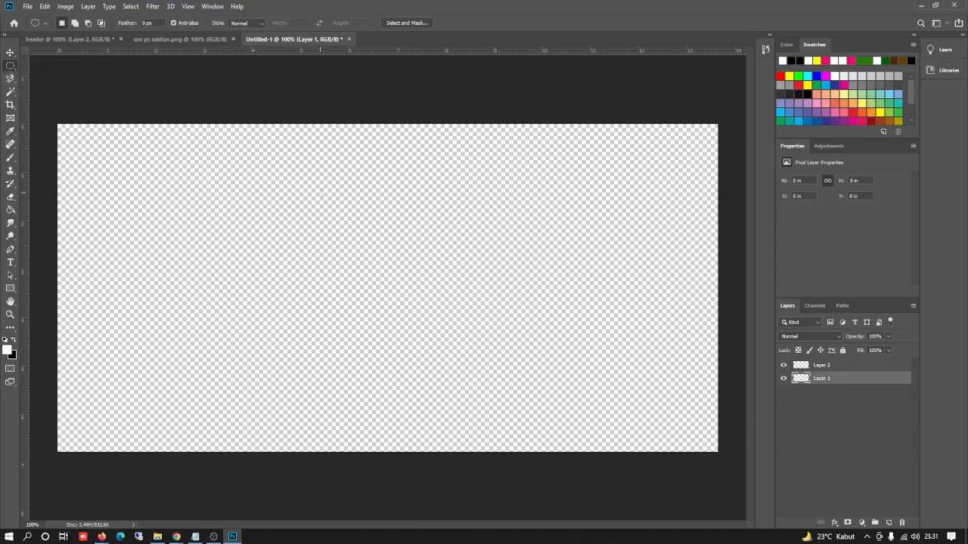
drag(321, 190, 496, 365)
click(208, 38)
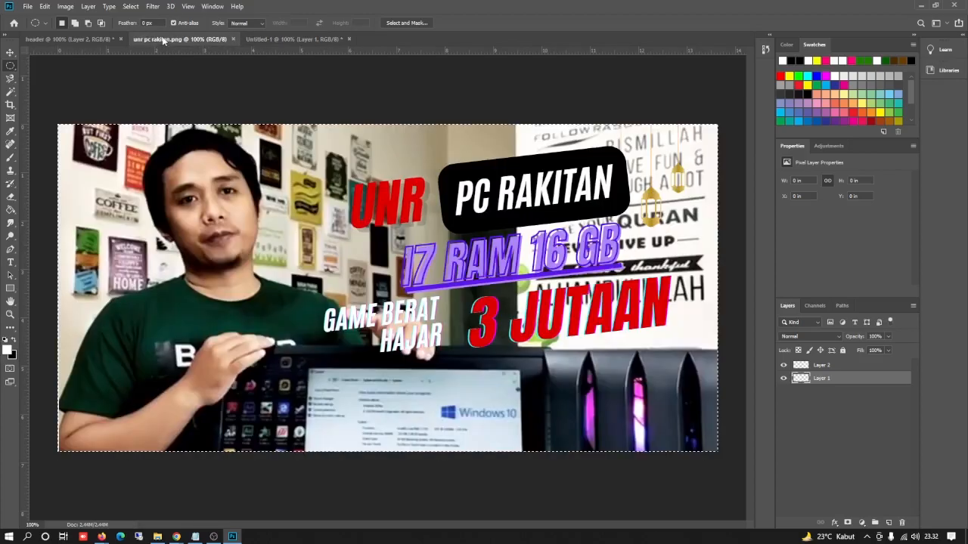
click(61, 40)
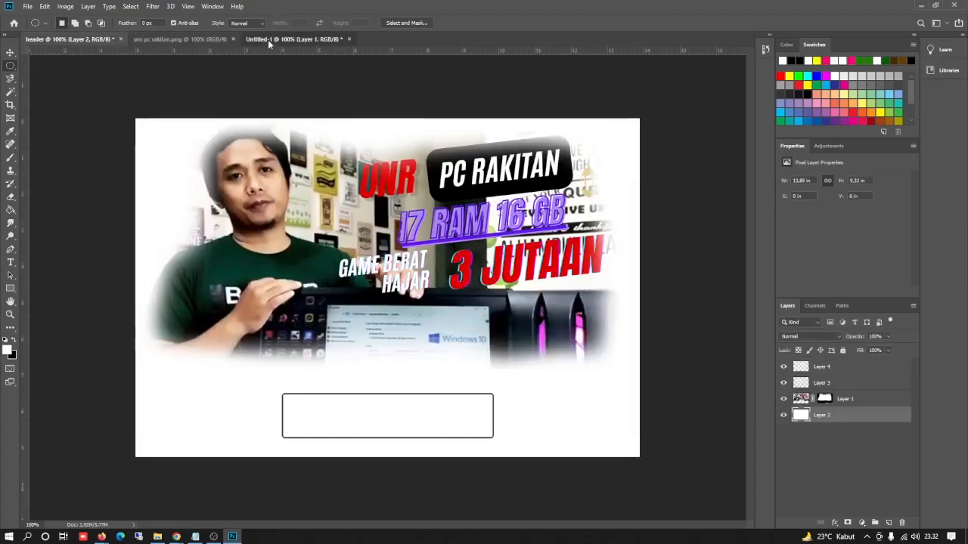
click(268, 40)
Convert the circular selection to a 5-pixel border, fill it with black on Layer 1, and deselect
click(130, 6)
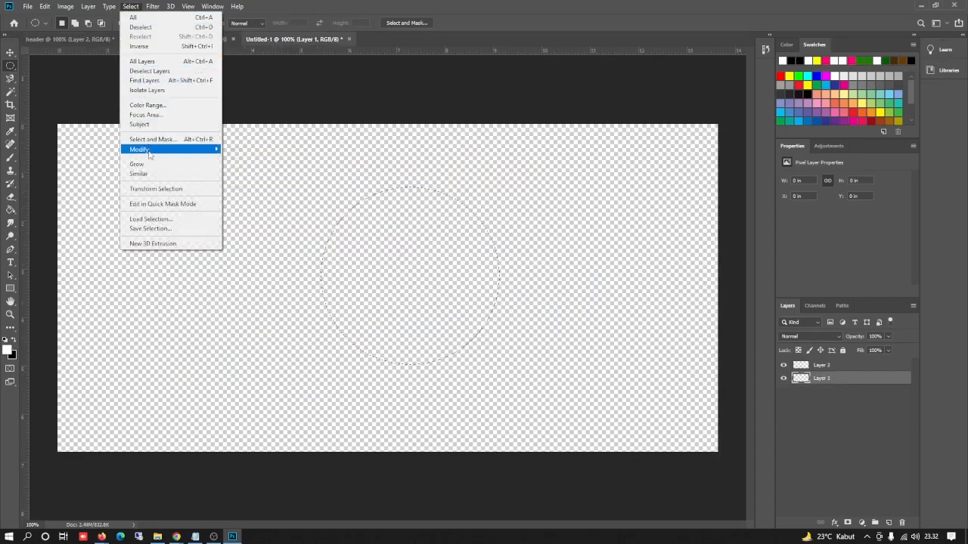
mouse_move(160, 150)
click(230, 150)
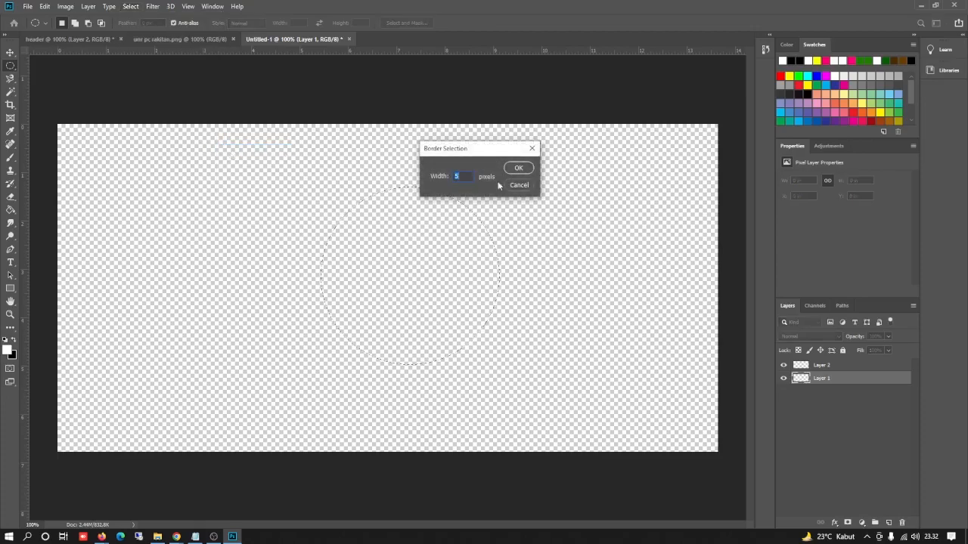
click(517, 167)
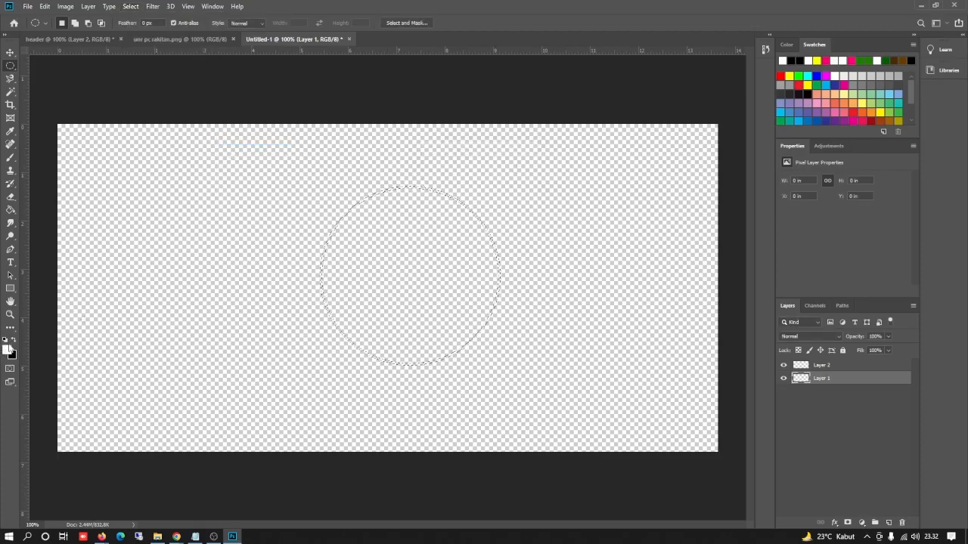
key(ctrl+Delete)
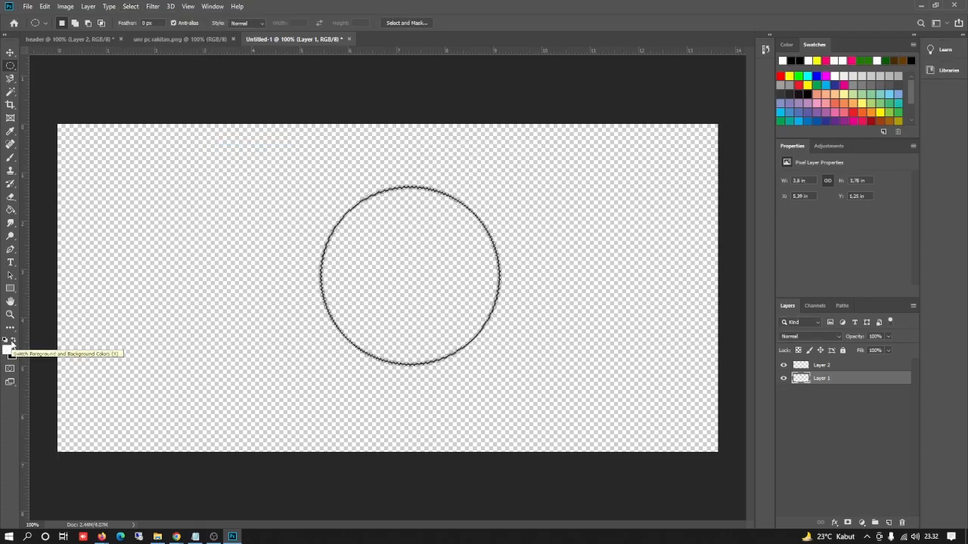
key(ctrl+d)
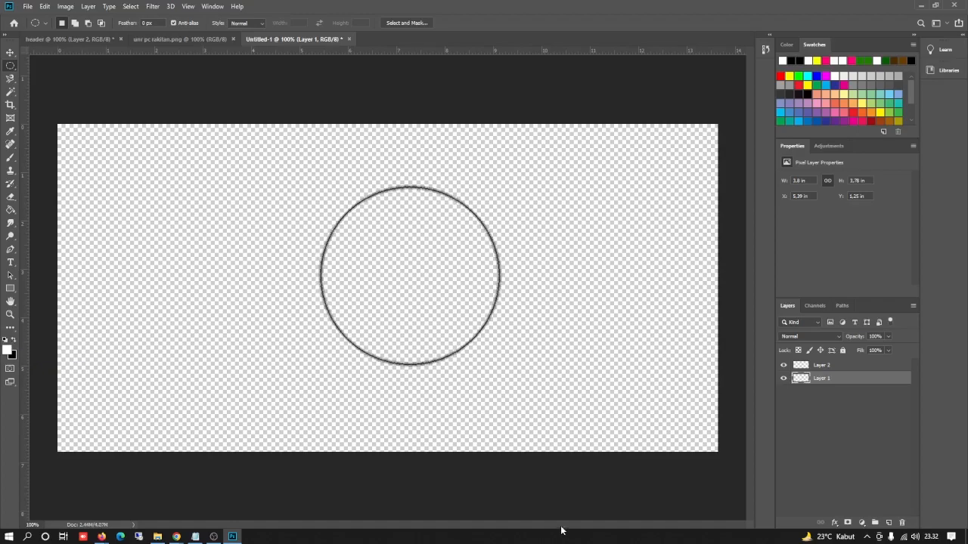
Create a black vertical bar about 0.58 by 3.91 in on a new layer beside the circle using a rectangular selection
click(866, 367)
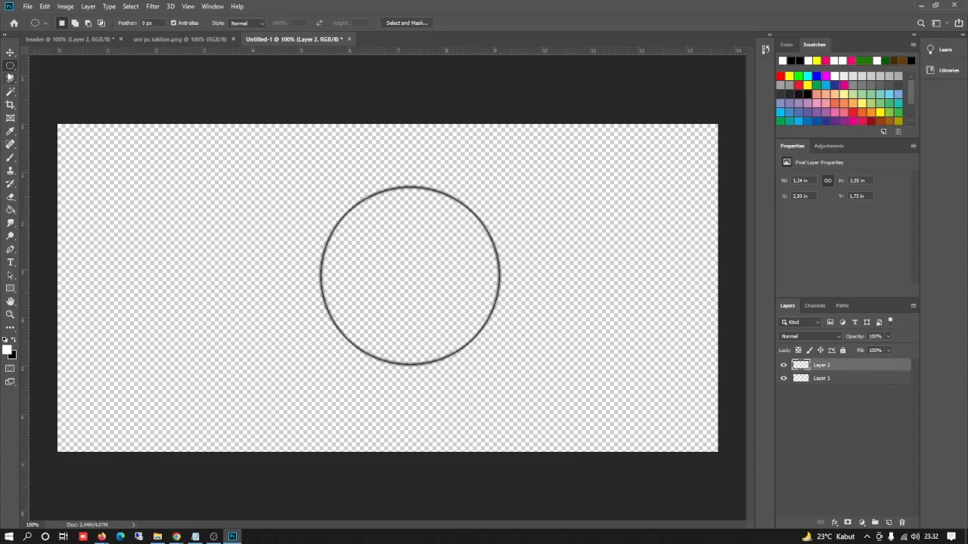
right_click(12, 66)
click(53, 66)
drag(160, 195, 189, 382)
click(889, 522)
key(ctrl+BackSpace)
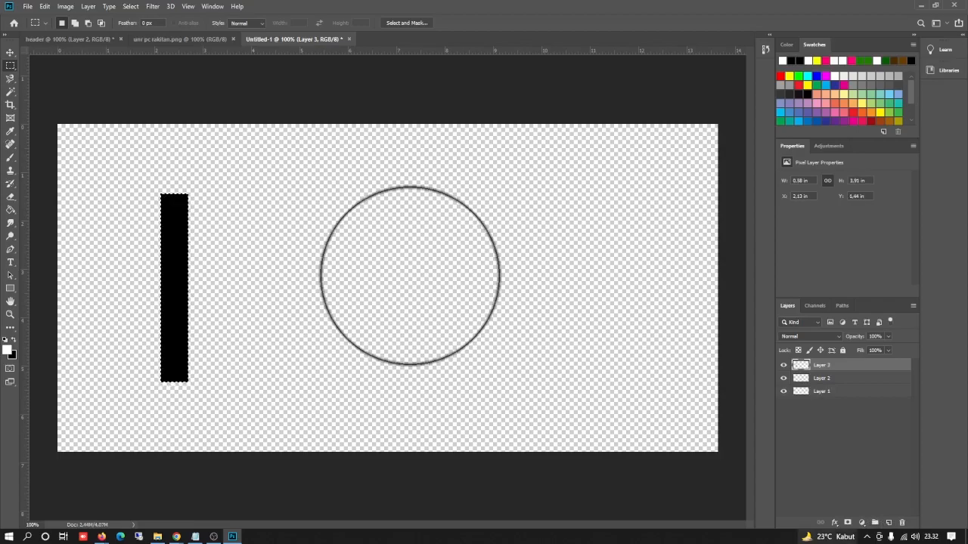
key(ctrl+d)
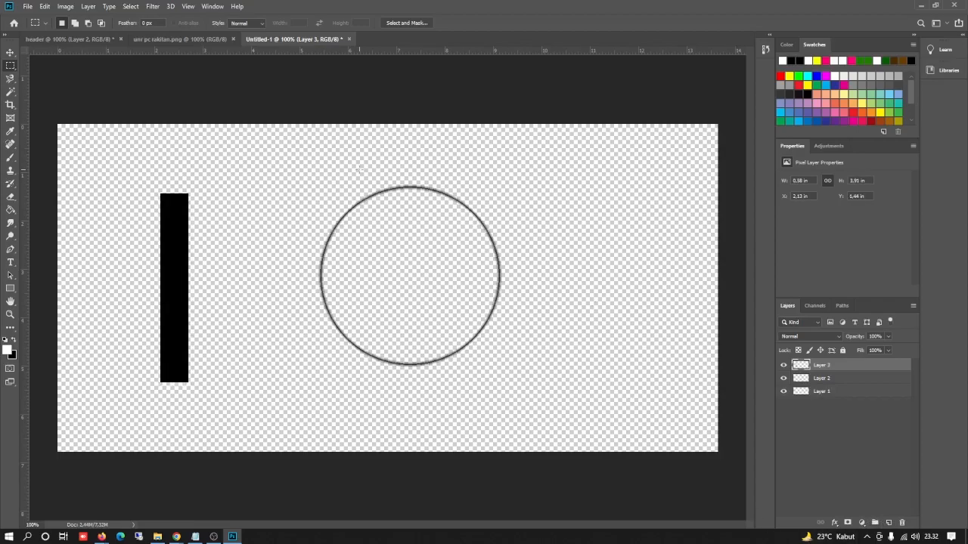
Transform the black bar into a shortened handle rotated about 42.6°, attached to the circle's lower-left edge
click(11, 52)
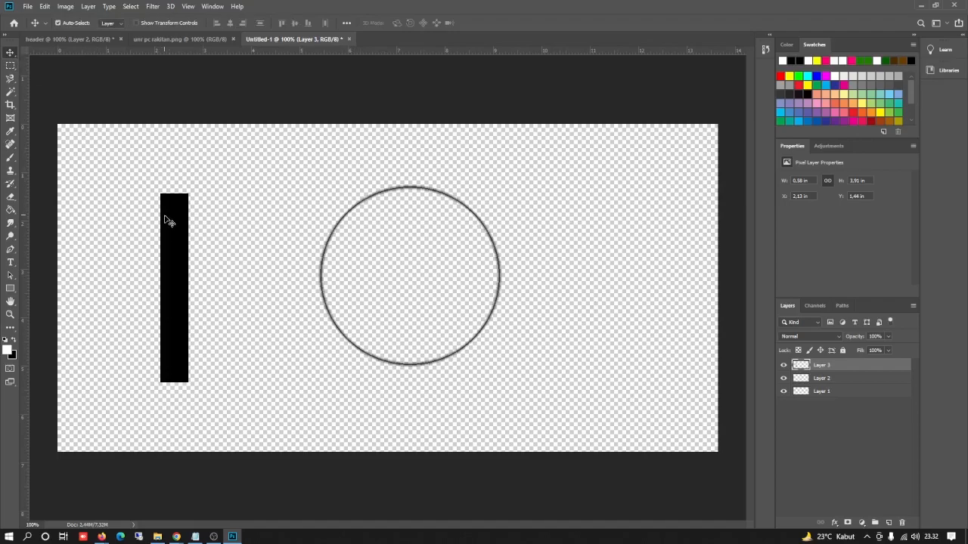
drag(174, 227, 217, 201)
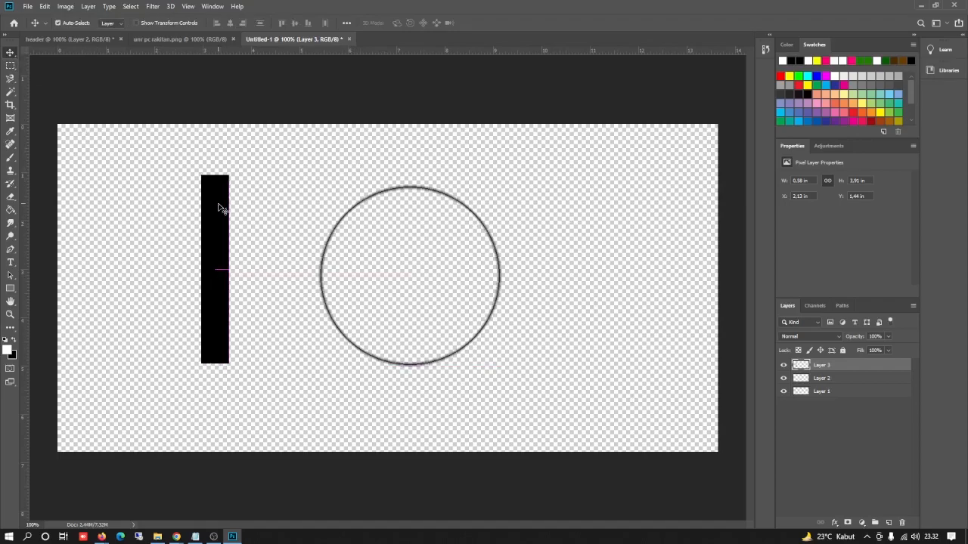
click(43, 7)
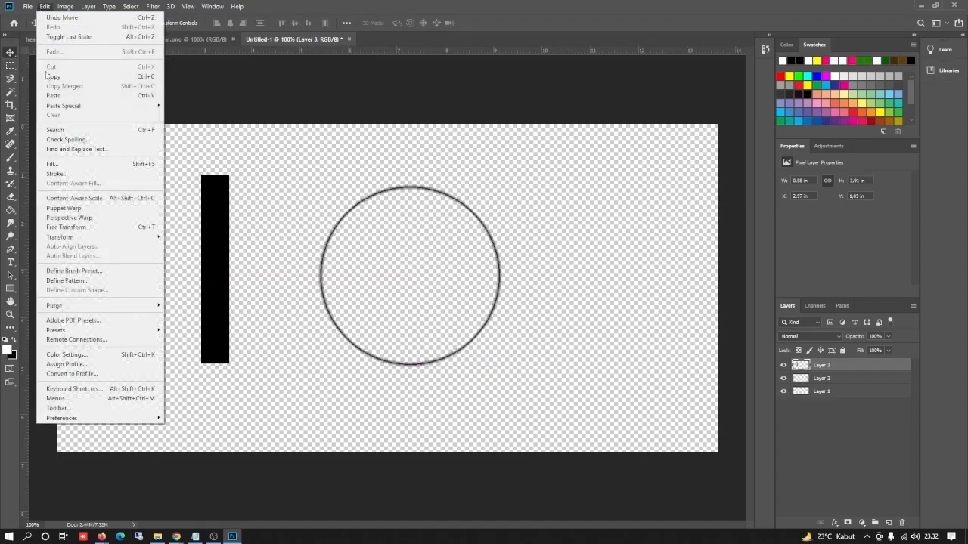
click(75, 232)
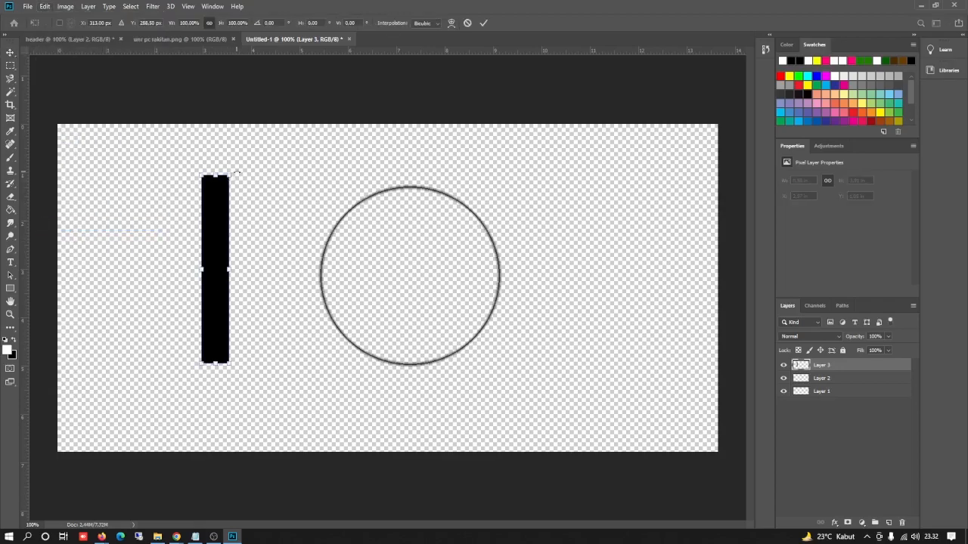
drag(239, 176, 273, 191)
drag(266, 273, 322, 386)
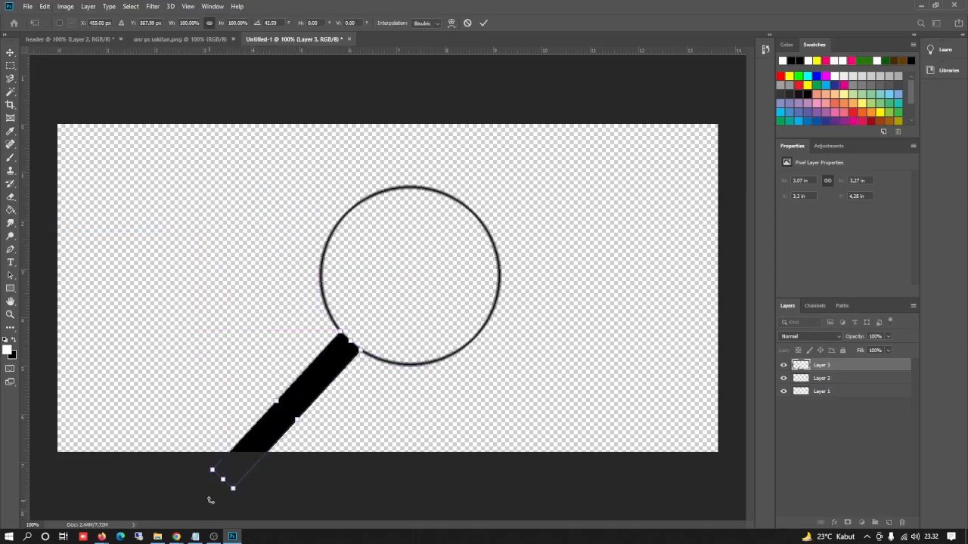
drag(231, 475, 275, 433)
key(Return)
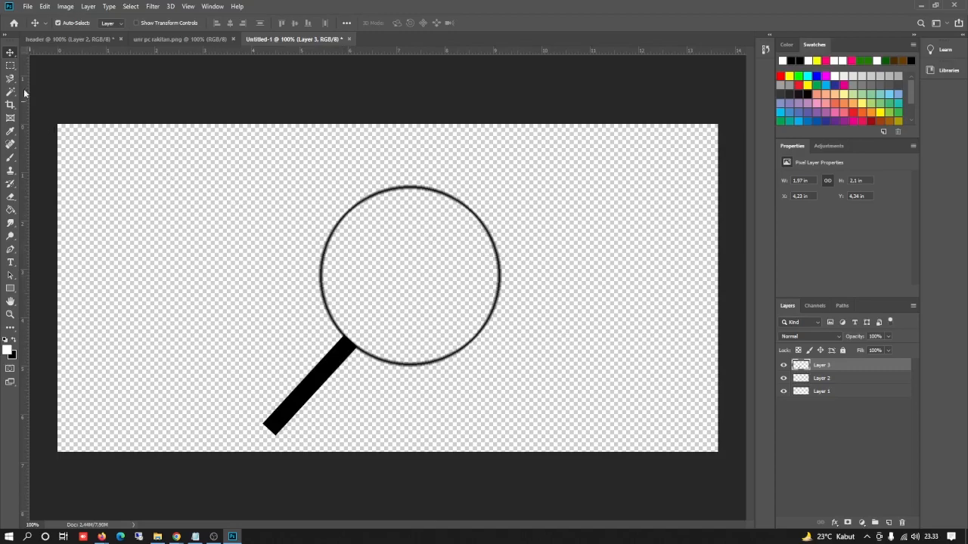
Try to cut the area around the magnifying glass with only Layer 3 active, and undo the cut
click(10, 66)
drag(234, 157, 518, 443)
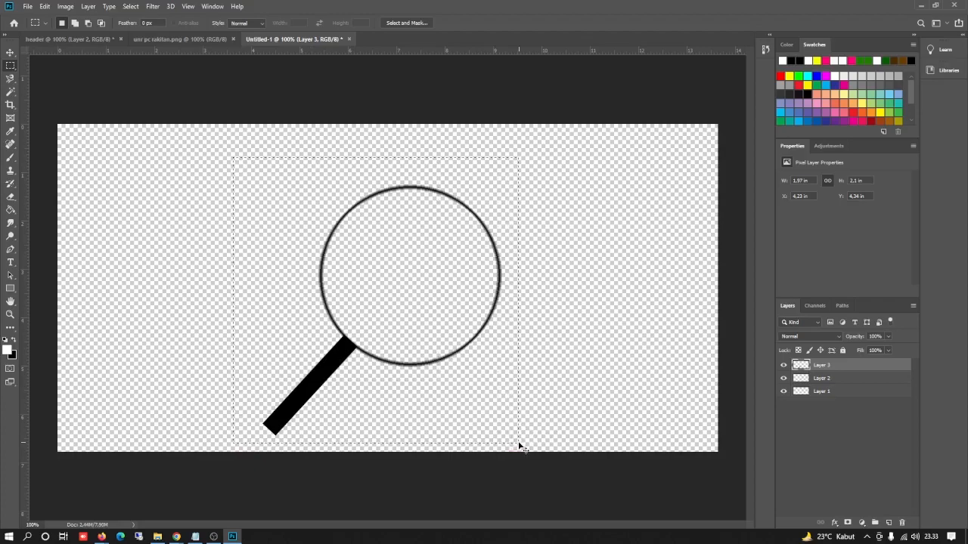
key(ctrl+x)
key(ctrl+z)
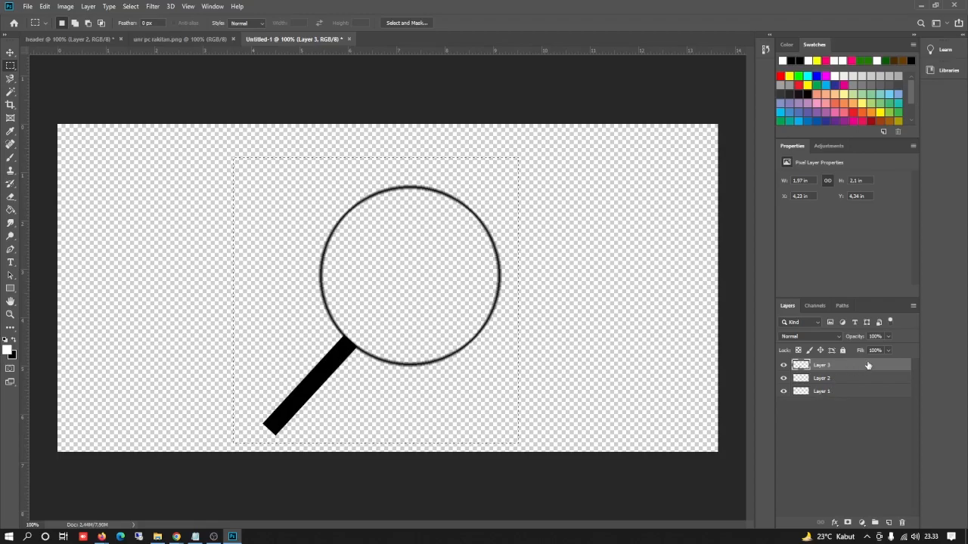
Merge Layer 3 down into Layer 2 and the result into Layer 1, combining the handle and circle
click(913, 305)
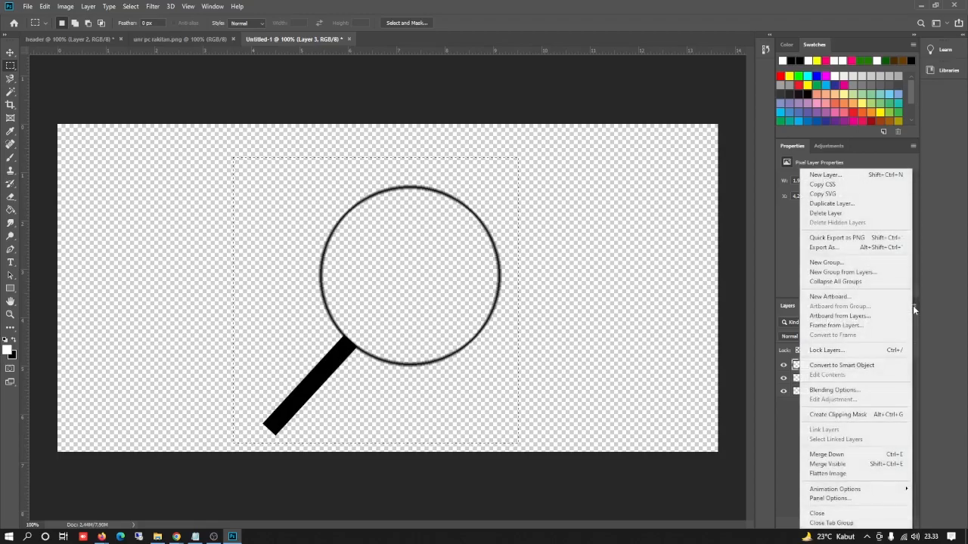
click(785, 418)
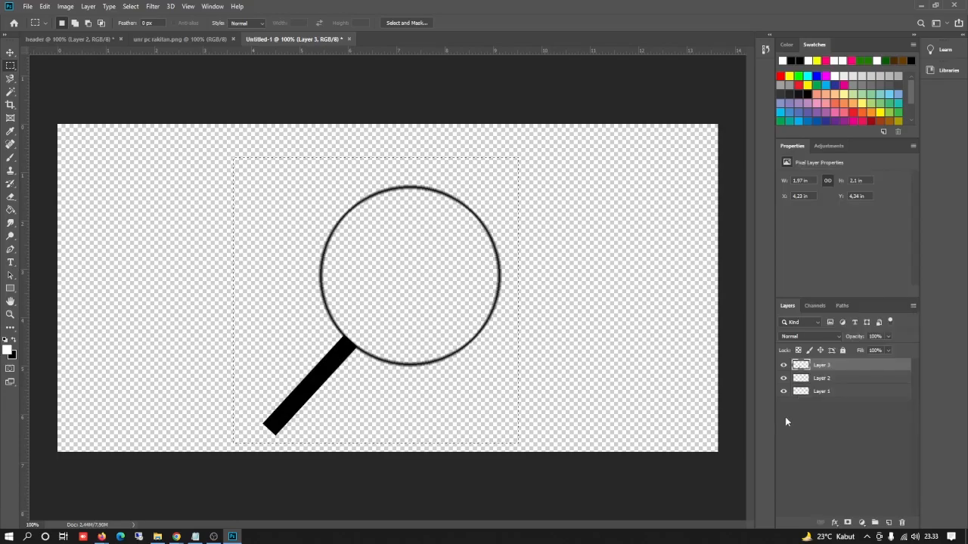
click(811, 378)
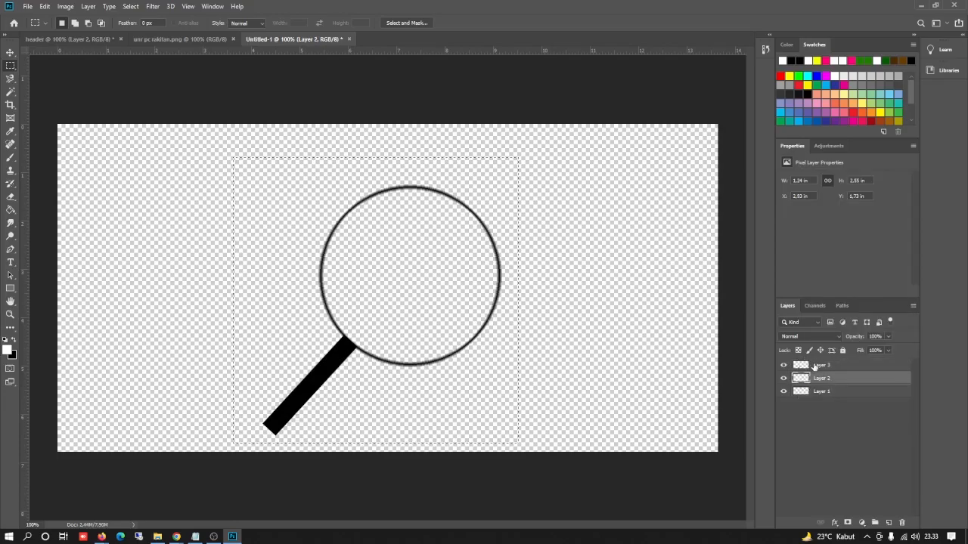
click(814, 366)
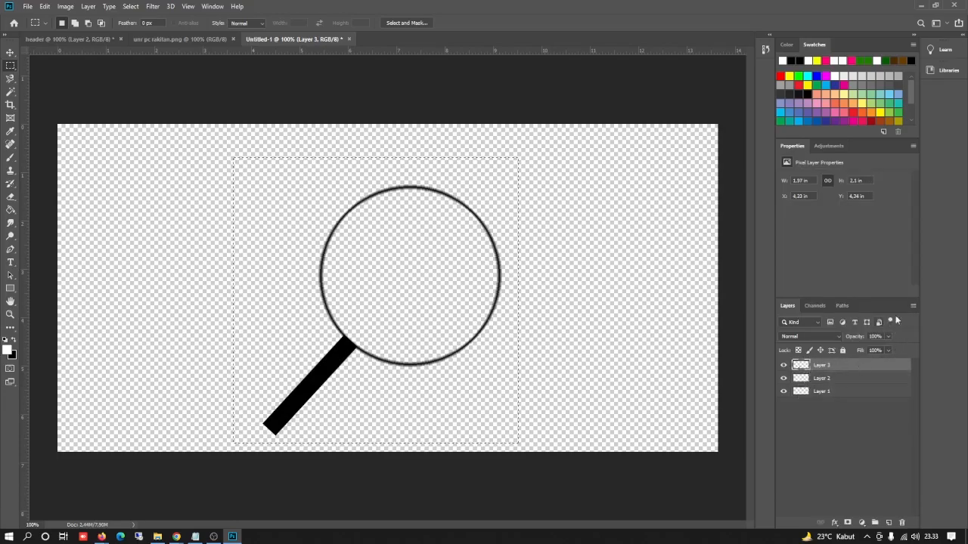
click(913, 305)
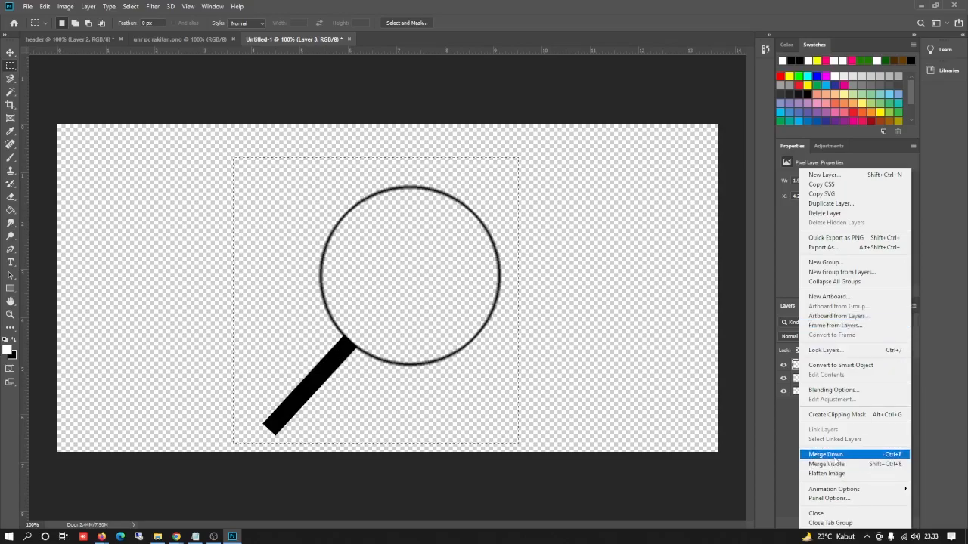
click(832, 454)
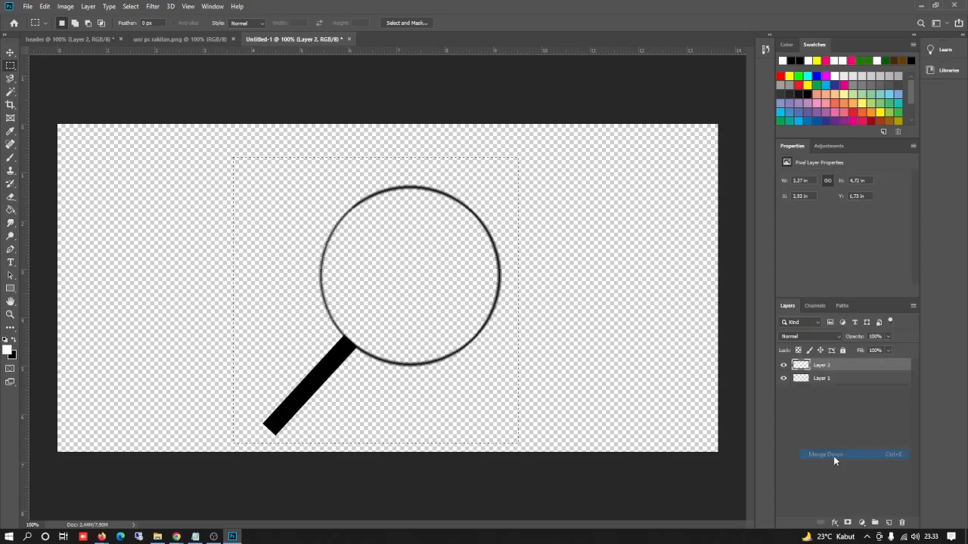
click(914, 304)
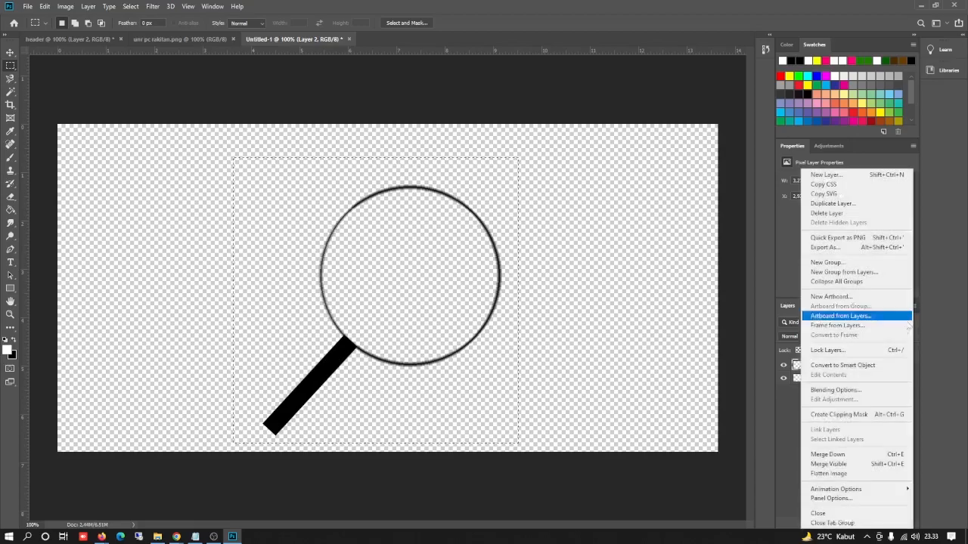
click(828, 454)
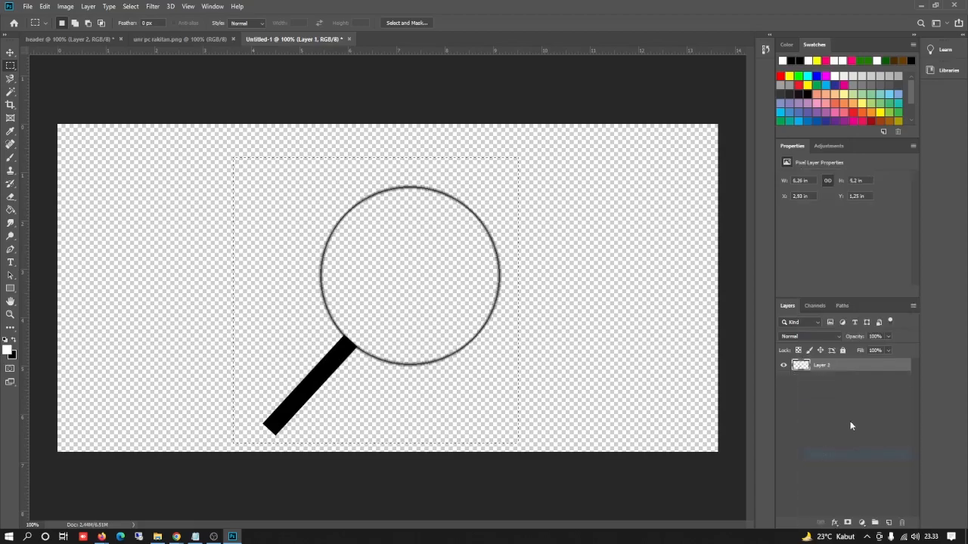
Select a rectangular area around the complete magnifying glass and cut it from the merged Layer 1
ctrl+click(802, 367)
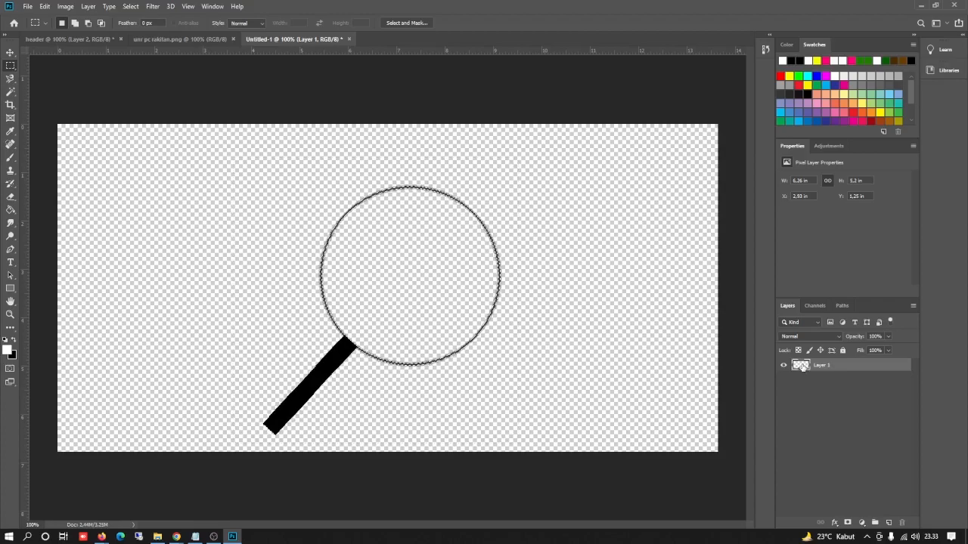
key(ctrl+d)
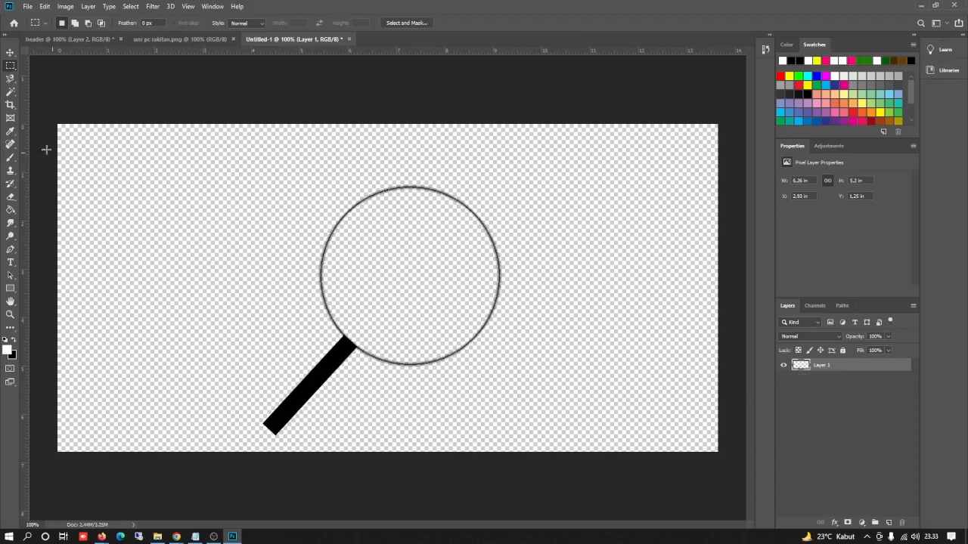
drag(233, 146, 547, 438)
key(ctrl+x)
Paste the magnifying glass into the header document, scale it to 12.10%, and place it just left of the rounded frame
click(68, 39)
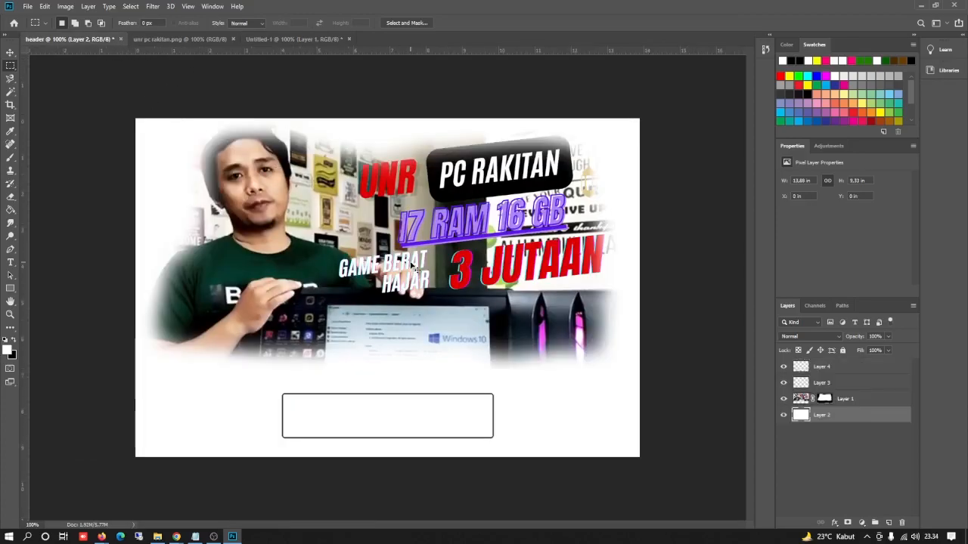
key(ctrl+v)
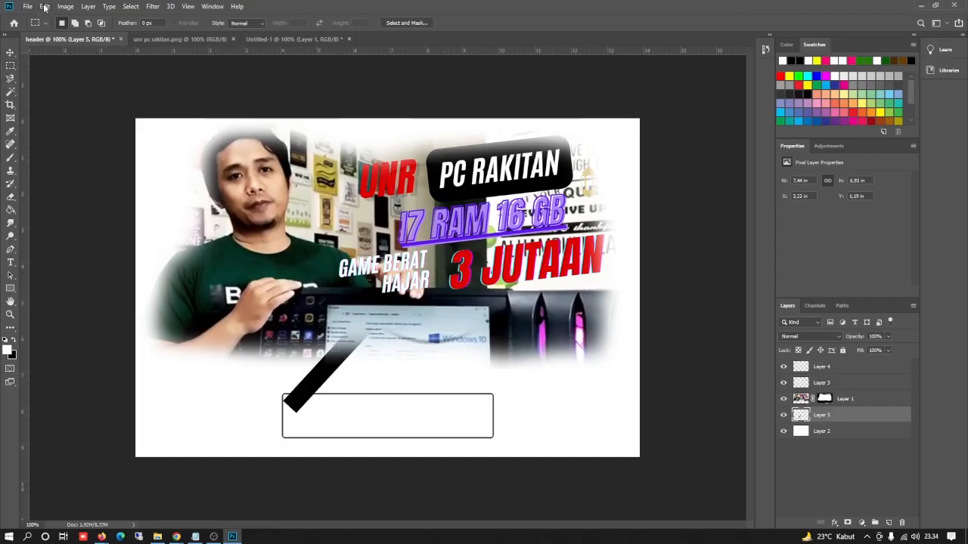
key(ctrl+t)
drag(253, 413, 423, 254)
mouse_move(469, 203)
mouse_down()
mouse_move(393, 317)
mouse_move(302, 404)
mouse_move(256, 375)
mouse_up()
drag(295, 350, 252, 424)
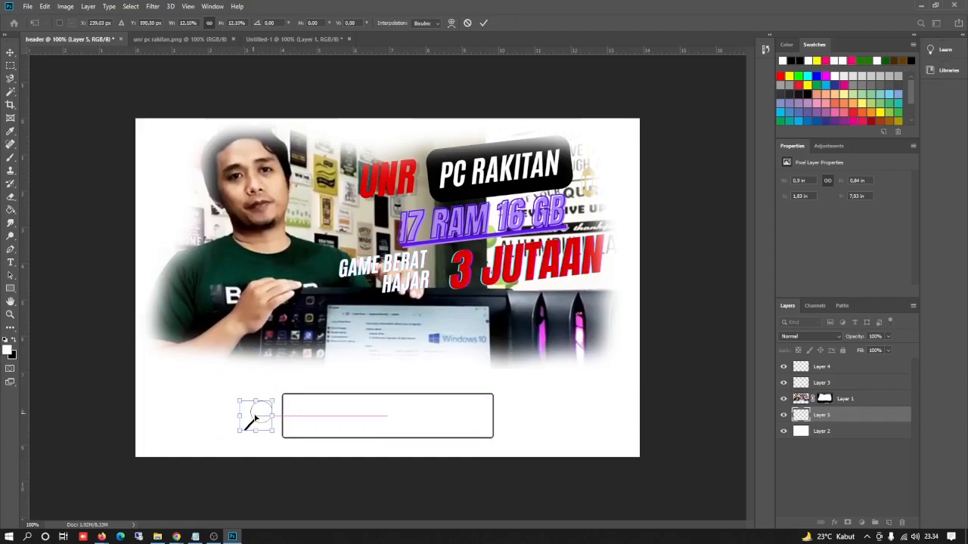
Nudge the magnifying glass right and slightly up beside the rounded frame and apply the transform
key(Right)
key(Right)
key(Right)
key(Right)
key(Right)
key(Up)
key(Up)
key(Up)
key(Up)
key(Right)
key(Right)
key(Right)
key(Right)
key(Right)
key(Down)
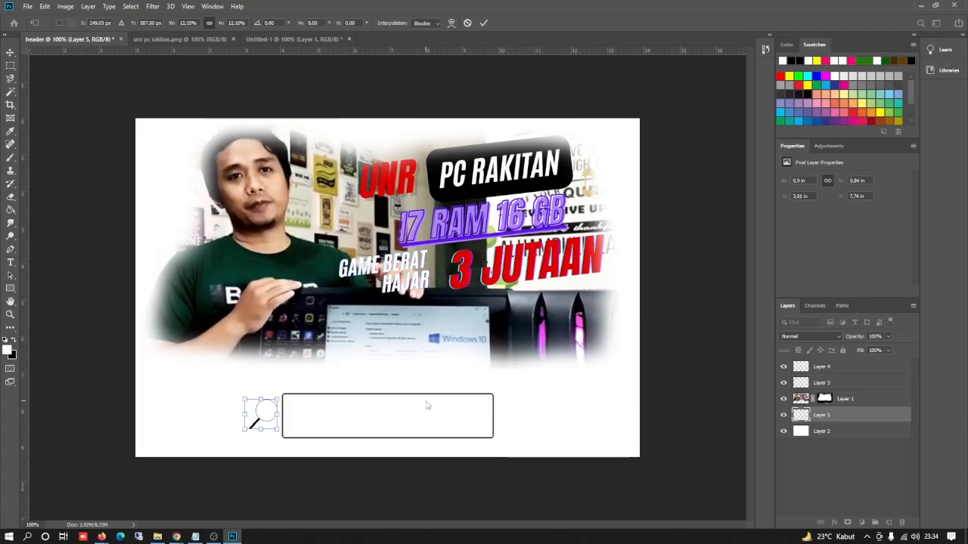
key(m)
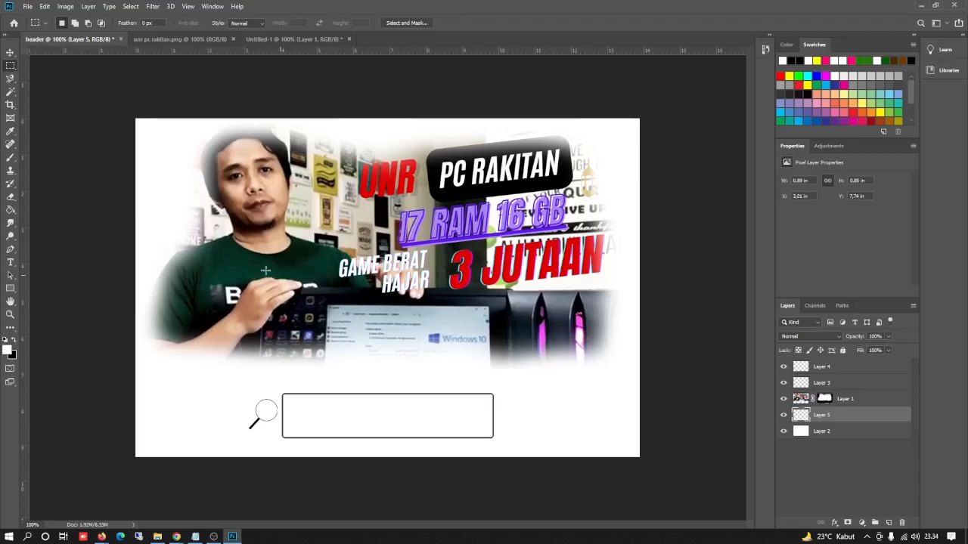
In the Untitled-1 document, set up the Brush tool with the Hard Round tip at 31 px
click(296, 39)
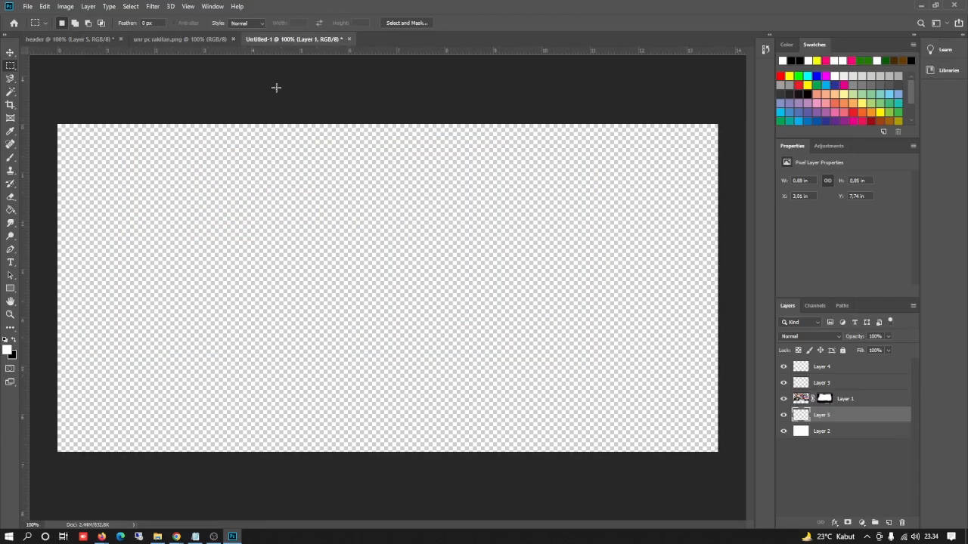
right_click(10, 67)
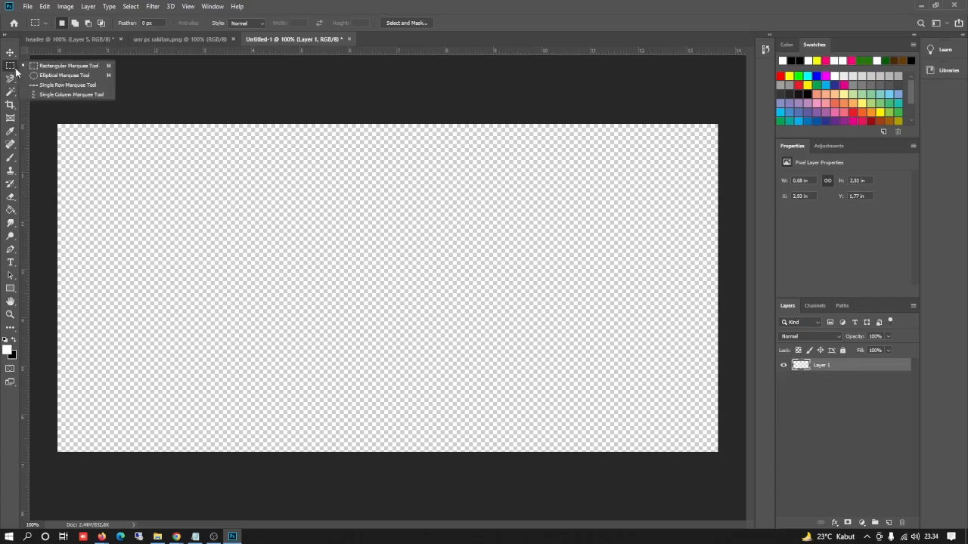
click(9, 160)
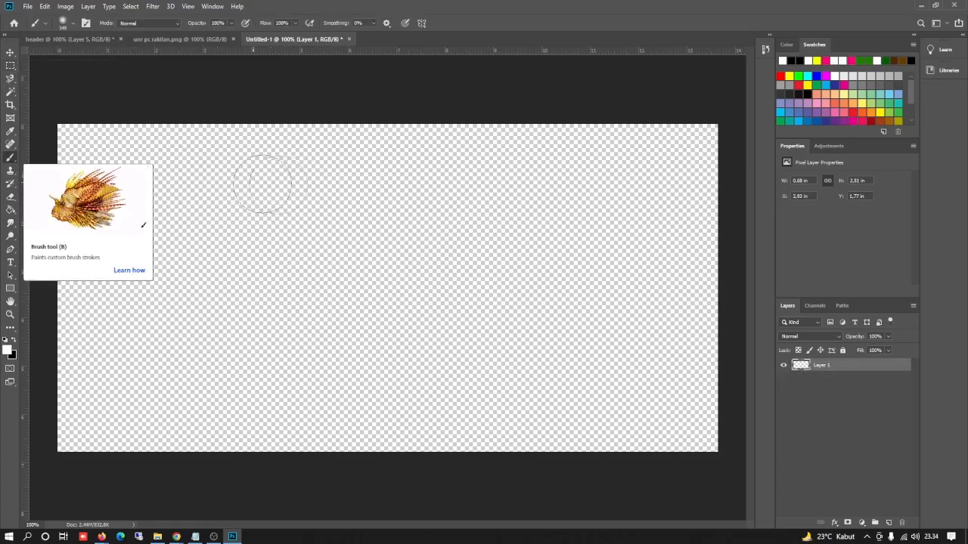
click(71, 25)
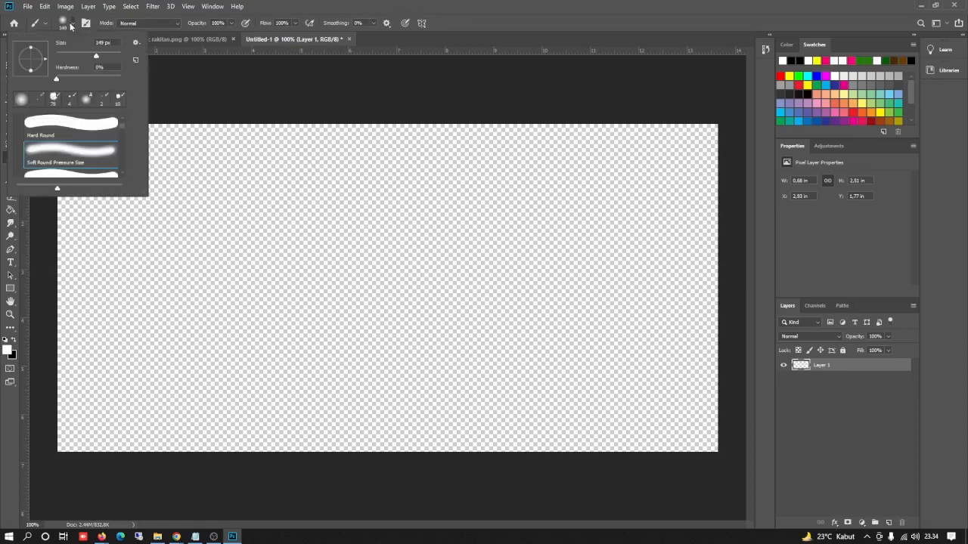
click(69, 129)
drag(91, 55, 74, 58)
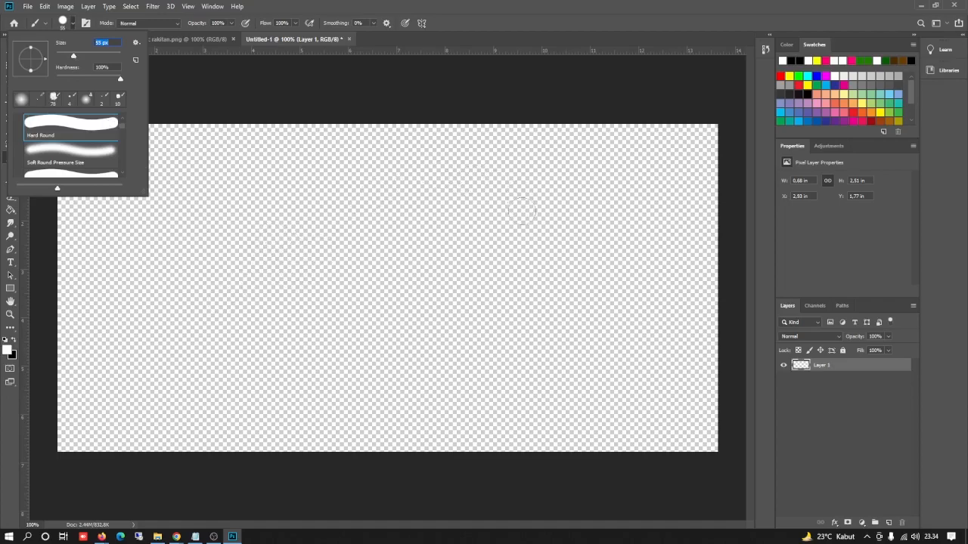
drag(74, 58, 66, 58)
click(505, 211)
mouse_move(504, 211)
mouse_down()
mouse_move(563, 290)
mouse_move(473, 316)
mouse_up()
key(ctrl+z)
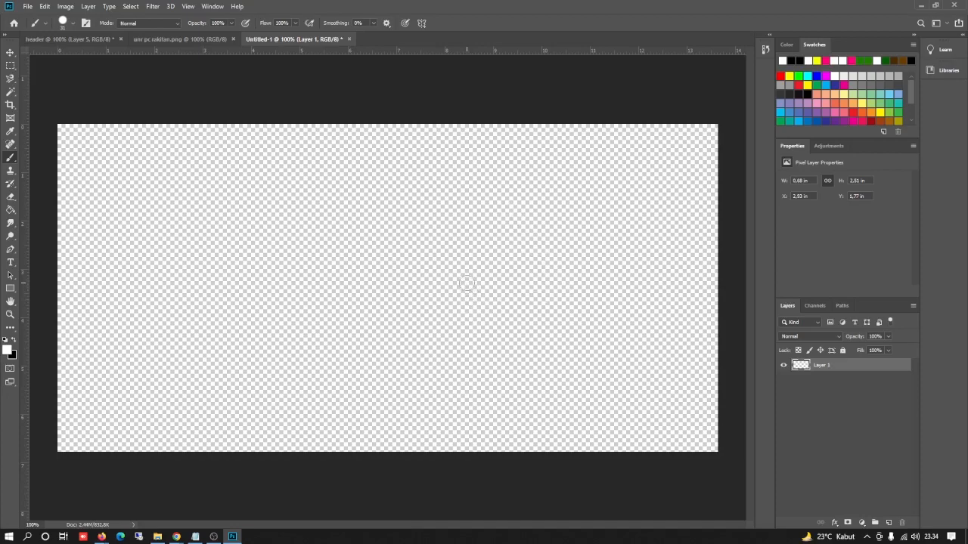
Paint a black right-pointing arrow with a two-sided head and a slightly curved shaft, undoing any extra stroke
key(x)
mouse_move(500, 204)
mouse_down()
mouse_move(556, 282)
mouse_move(482, 340)
mouse_up()
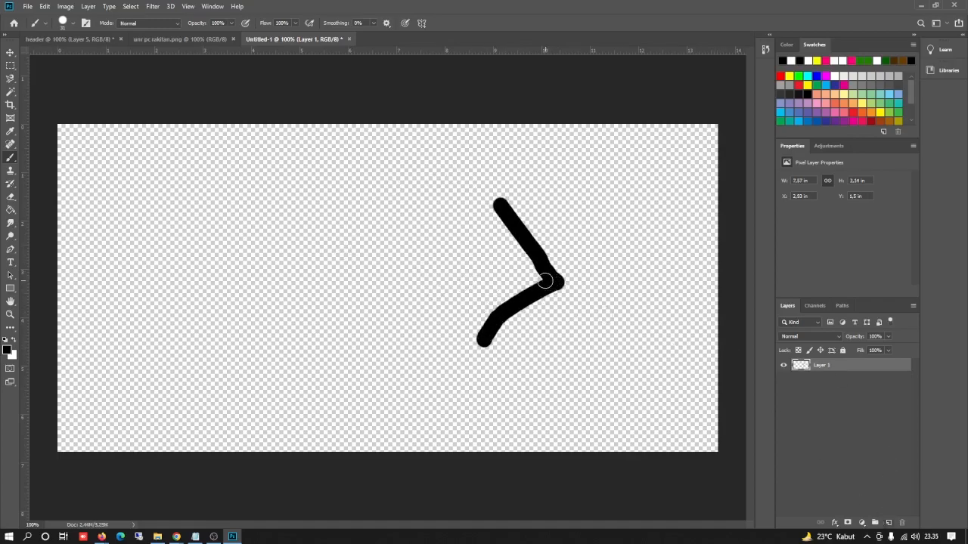
mouse_move(536, 275)
mouse_down()
mouse_move(427, 253)
mouse_move(366, 256)
mouse_up()
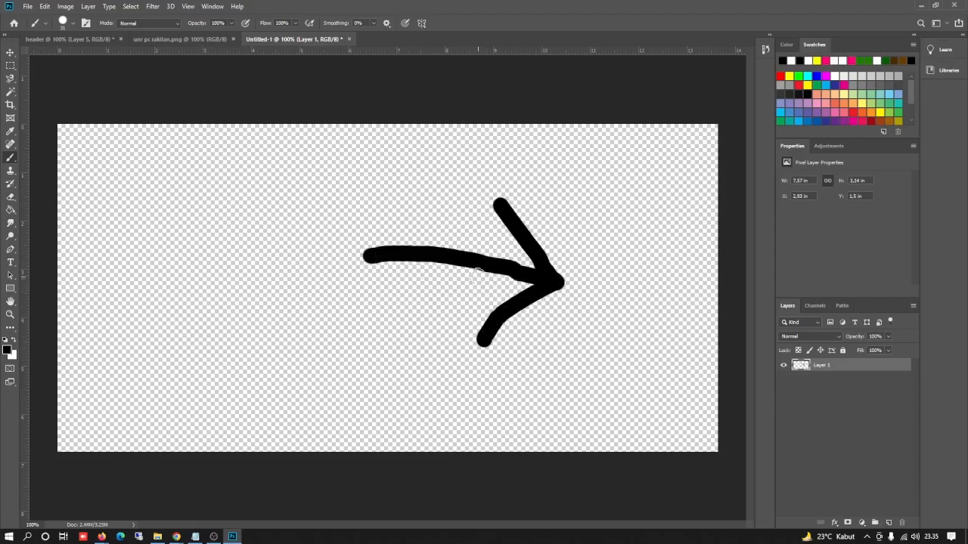
drag(444, 259, 378, 300)
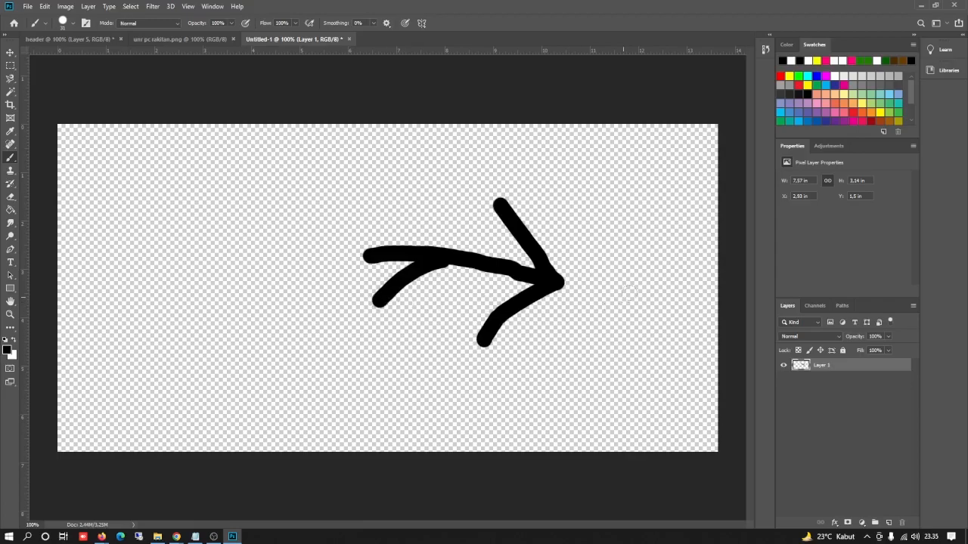
key(ctrl+z)
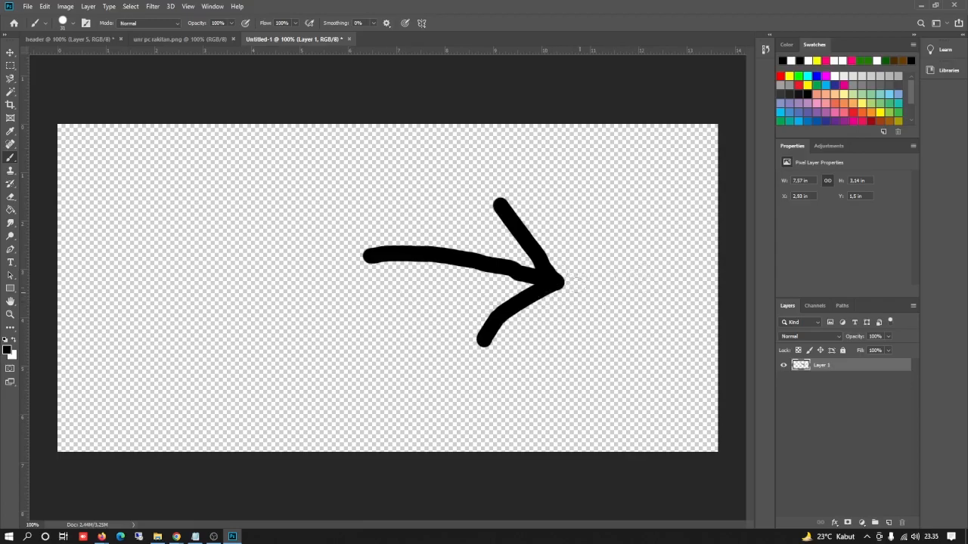
Select a rectangular area around the painted arrow and cut it from the Untitled-1 document
click(11, 52)
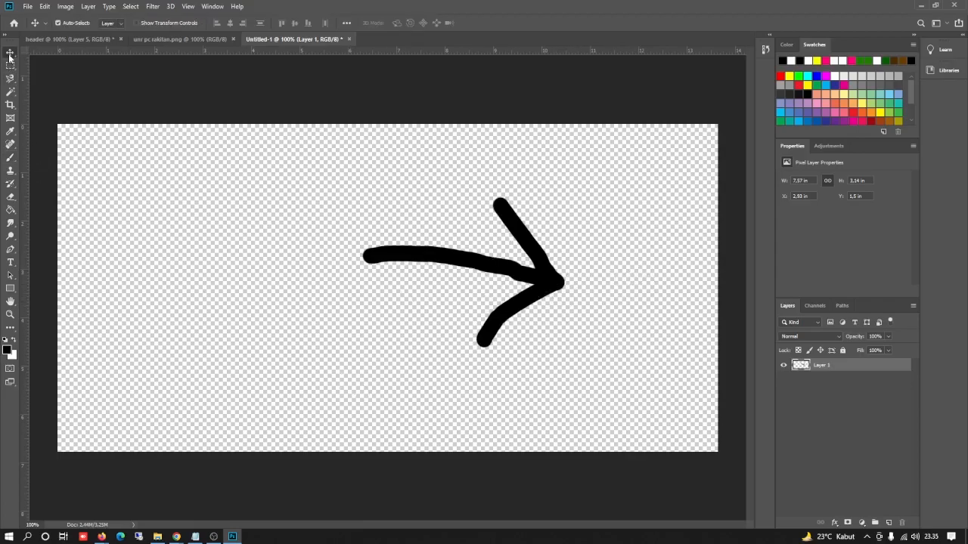
click(11, 65)
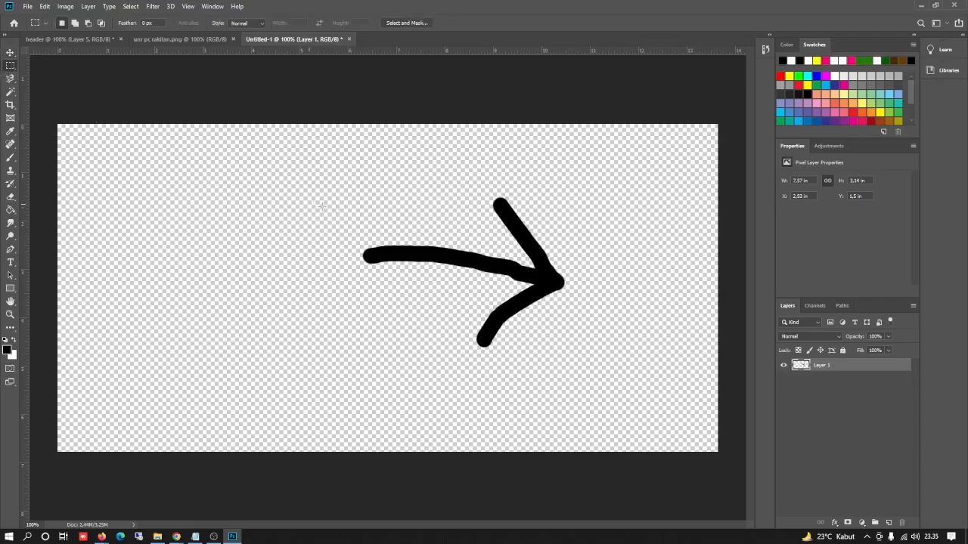
drag(344, 159, 592, 366)
key(ctrl+x)
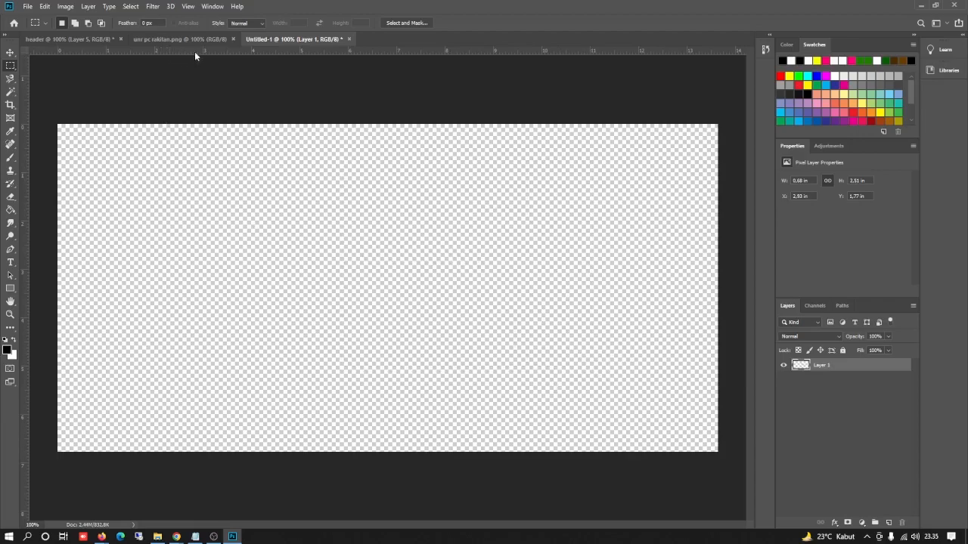
Paste the arrow into the header document on a new layer above Layer 4
click(78, 44)
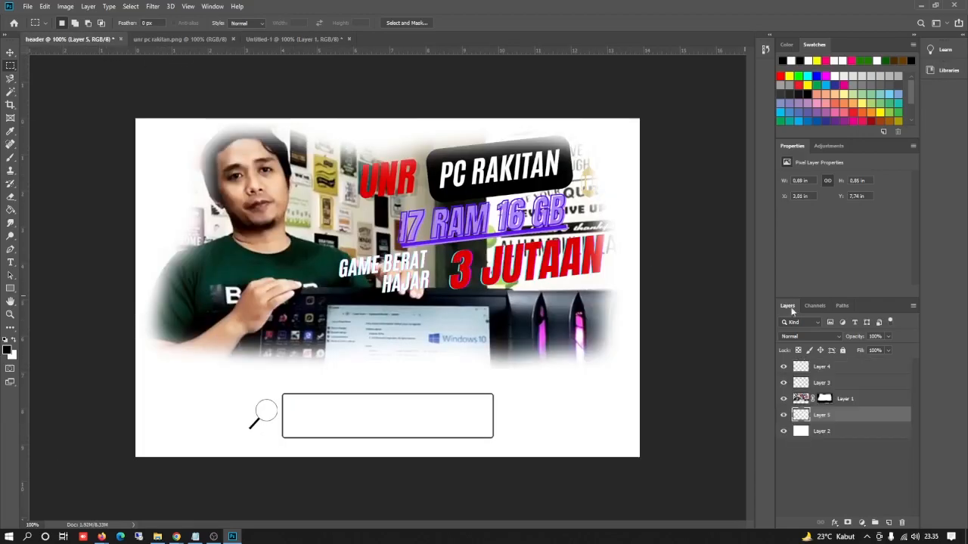
click(865, 370)
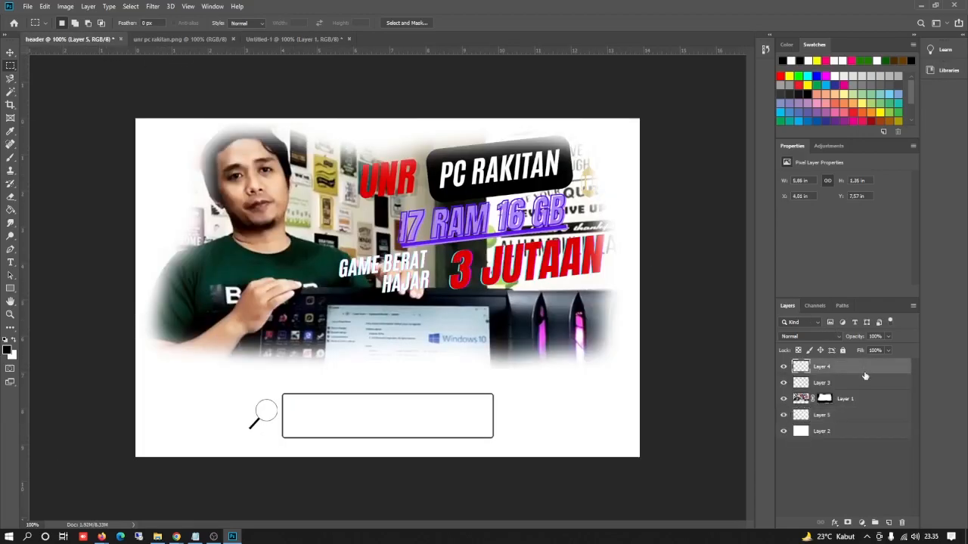
click(888, 522)
key(ctrl+v)
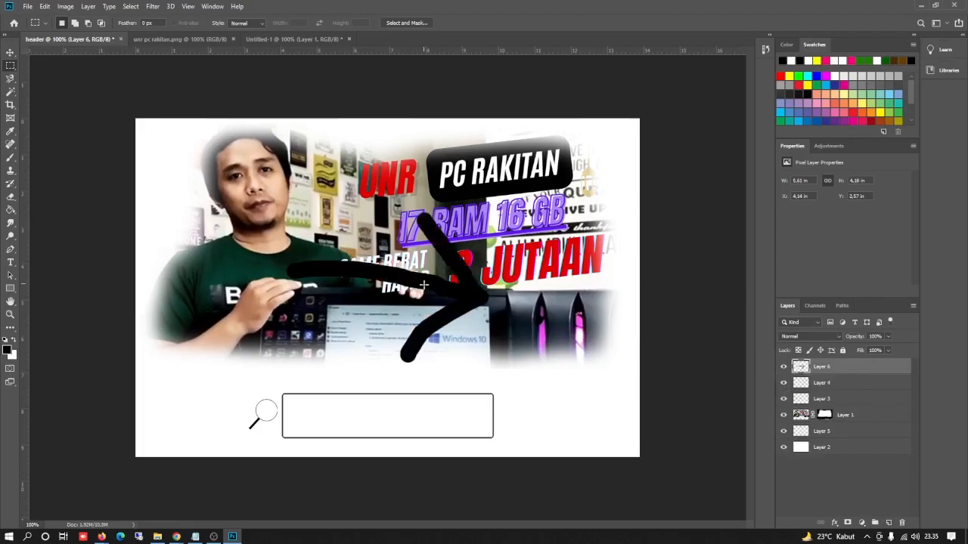
Scale the arrow to 24.79% and place it just right of the rounded frame
key(ctrl+t)
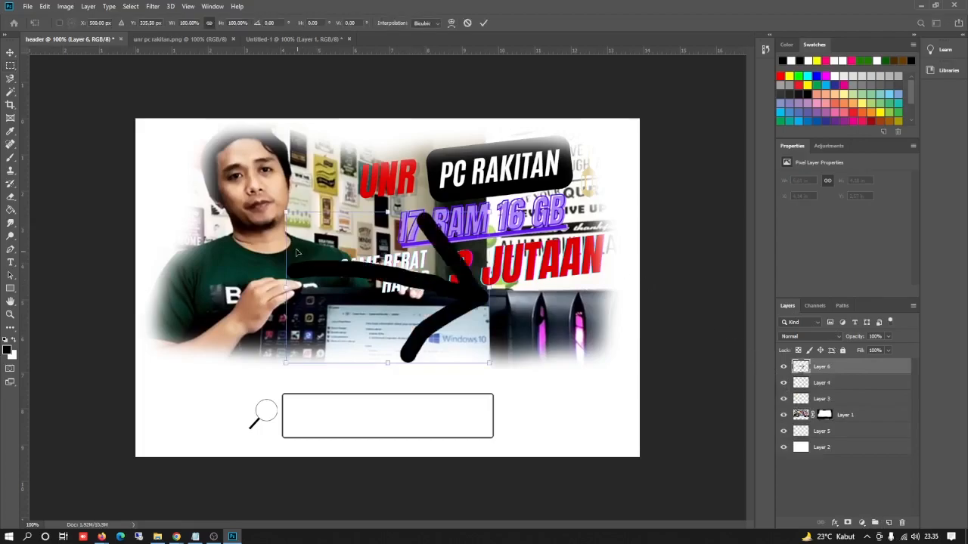
drag(286, 214, 528, 413)
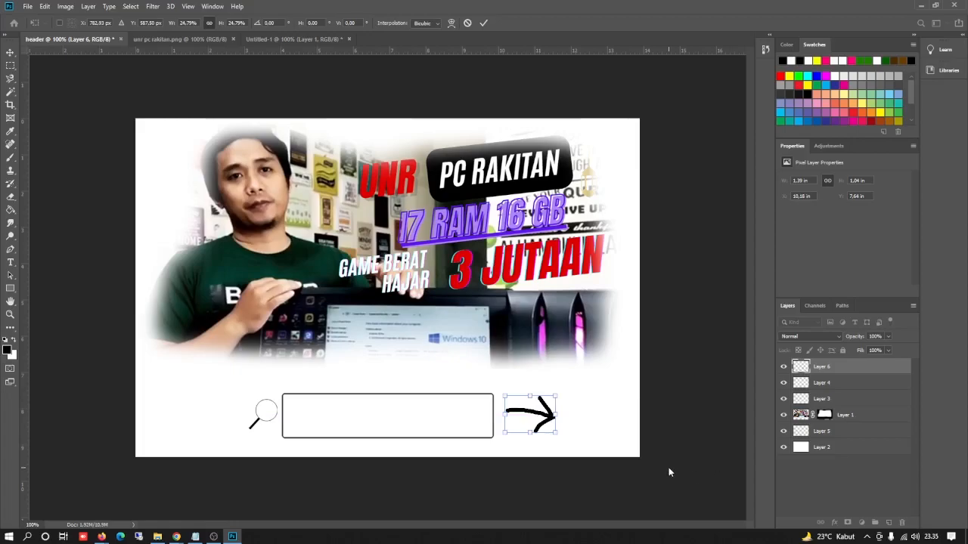
key(m)
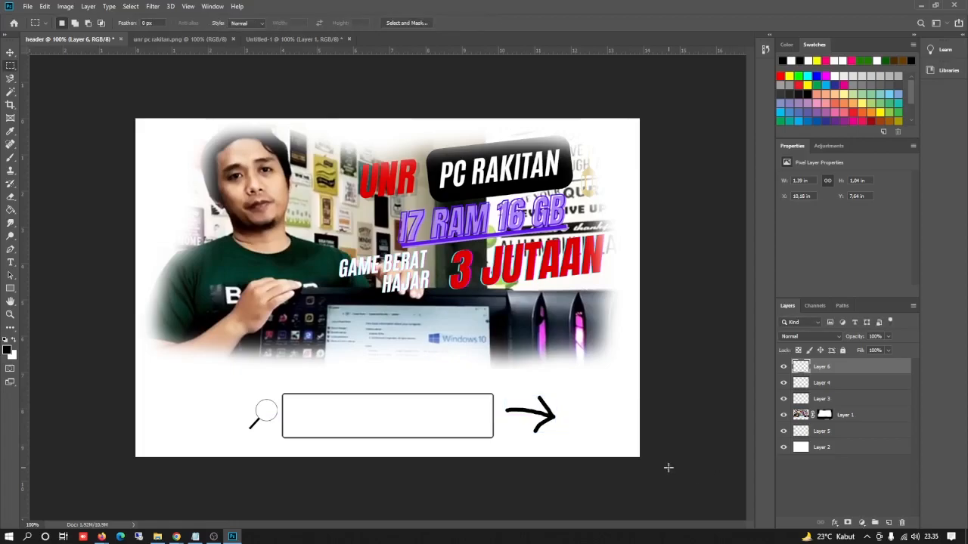
Try to shift the magnifying glass slightly with the Move tool while Layer 4 is selected
click(825, 385)
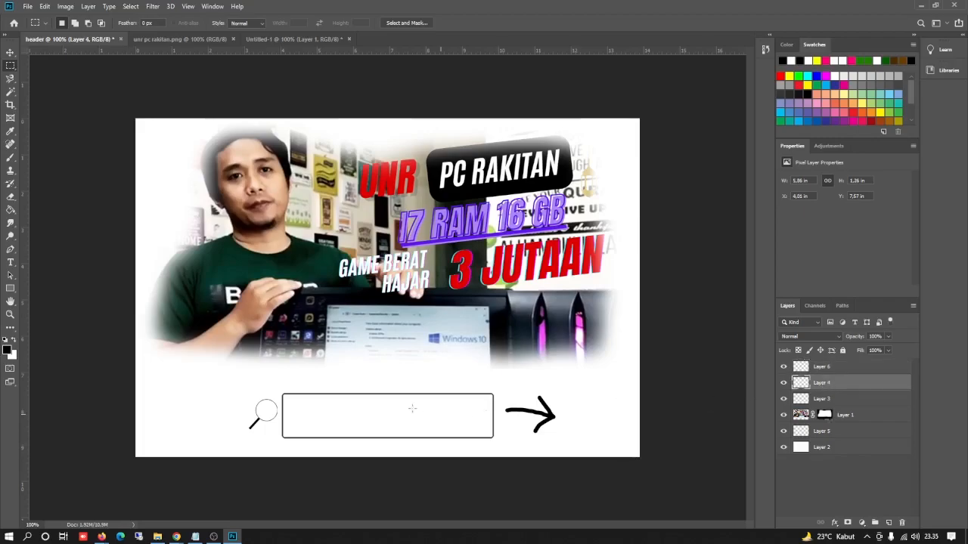
click(10, 52)
drag(272, 407, 267, 408)
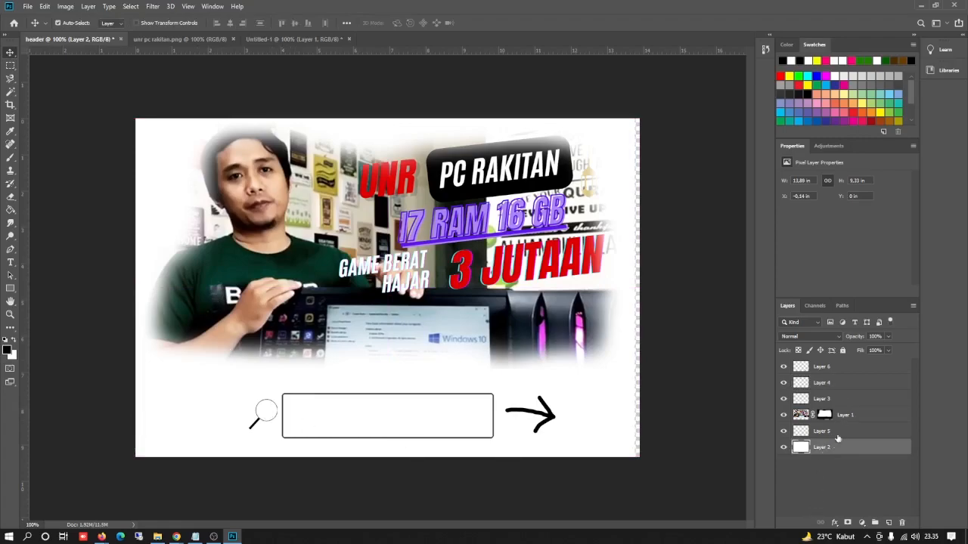
click(815, 372)
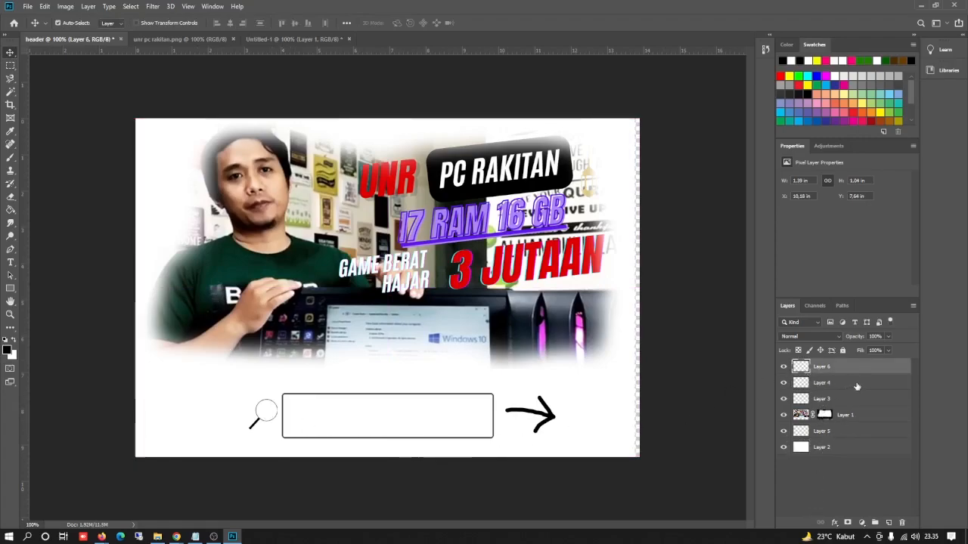
click(857, 384)
drag(255, 410, 265, 412)
Toggle the visibility of the upper layers and Layer 5 to identify the one holding the magnifying glass
click(783, 382)
click(783, 382)
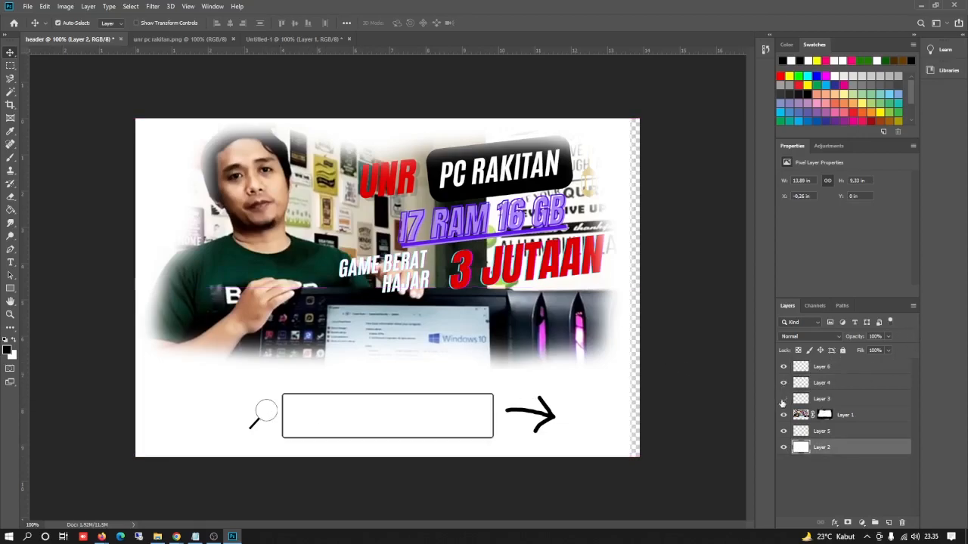
click(783, 367)
click(784, 367)
click(783, 432)
click(783, 433)
Select Layer 5 and try to move the magnifying glass freehand and by nudging it left and down
click(804, 432)
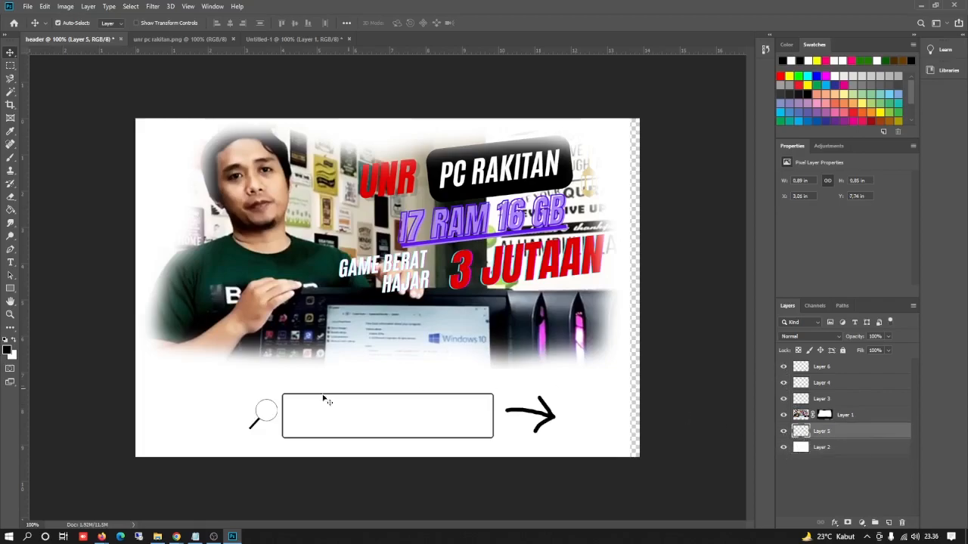
mouse_move(264, 422)
mouse_down()
mouse_move(272, 425)
mouse_move(263, 424)
mouse_up()
drag(323, 416, 338, 409)
click(784, 430)
click(783, 431)
key(Left)
key(Left)
key(Left)
key(Left)
key(shift+Down)
key(shift+Down)
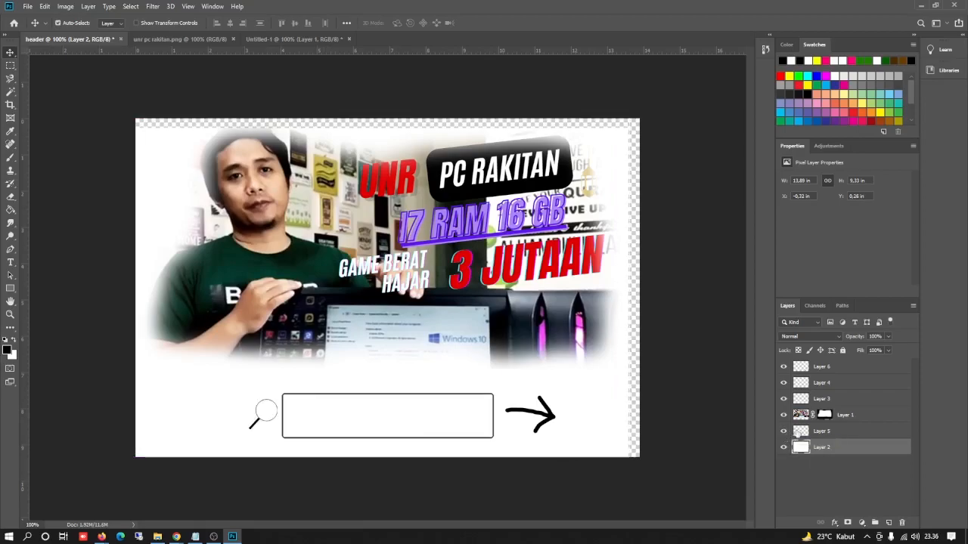
key(ctrl+shift+s)
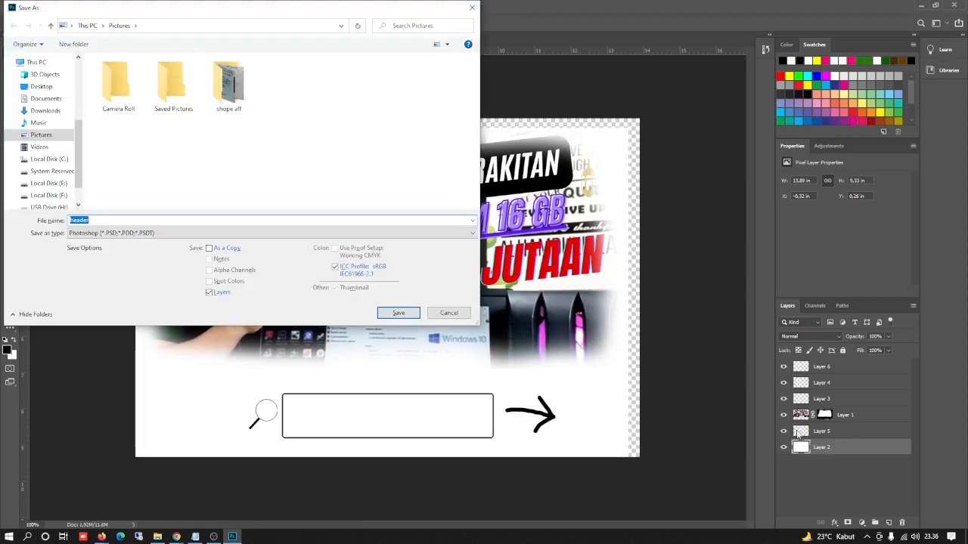
click(449, 313)
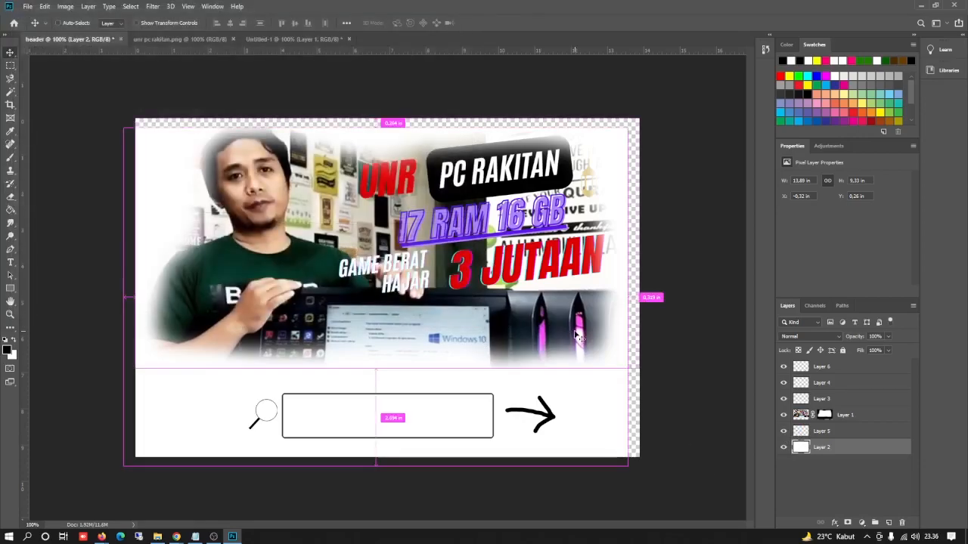
Undo the last shift of the white background Layer 2, alternating undo and redo to compare both positions
key(ctrl+z)
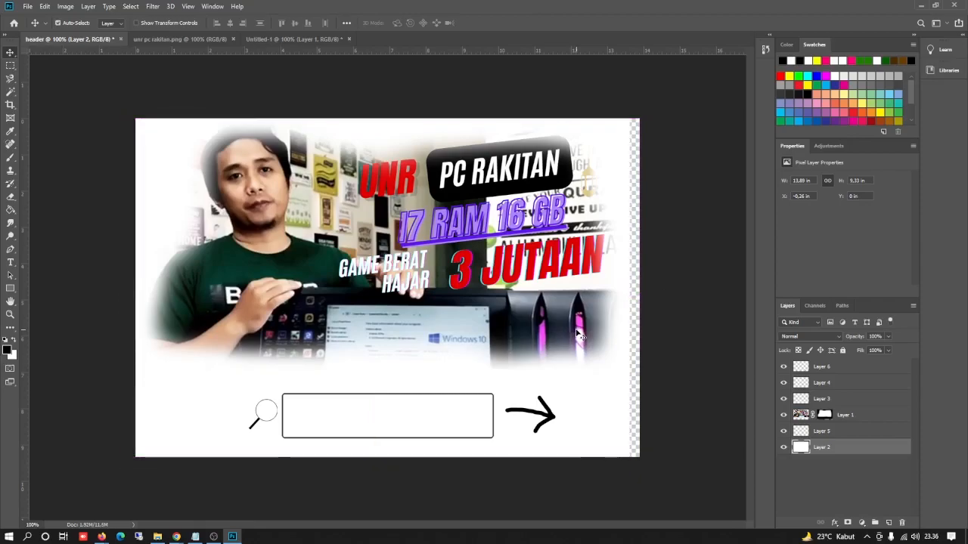
key(ctrl+shift+z)
key(ctrl+z)
key(ctrl+shift+z)
key(ctrl+z)
key(ctrl+shift+z)
key(ctrl+z)
key(ctrl+shift+z)
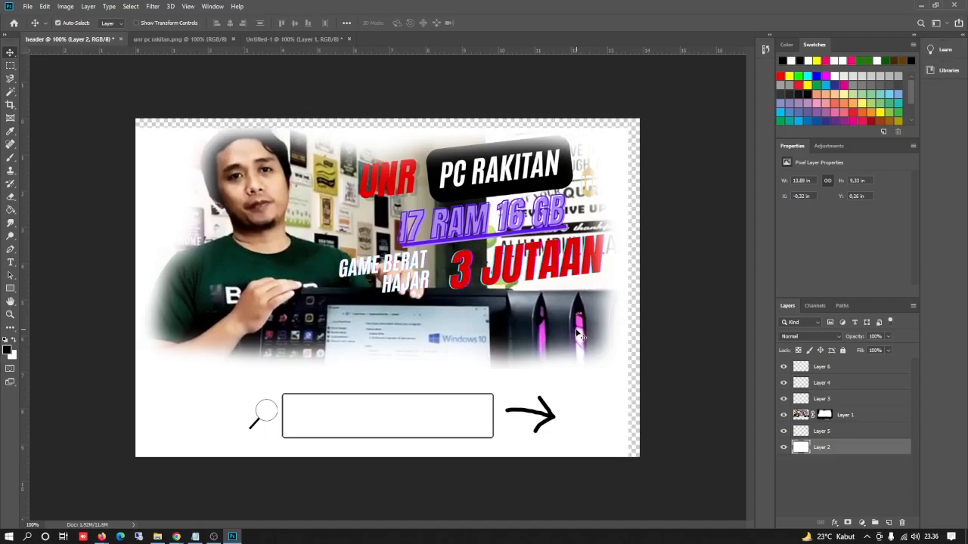
key(ctrl+z)
key(ctrl+shift+z)
key(ctrl+z)
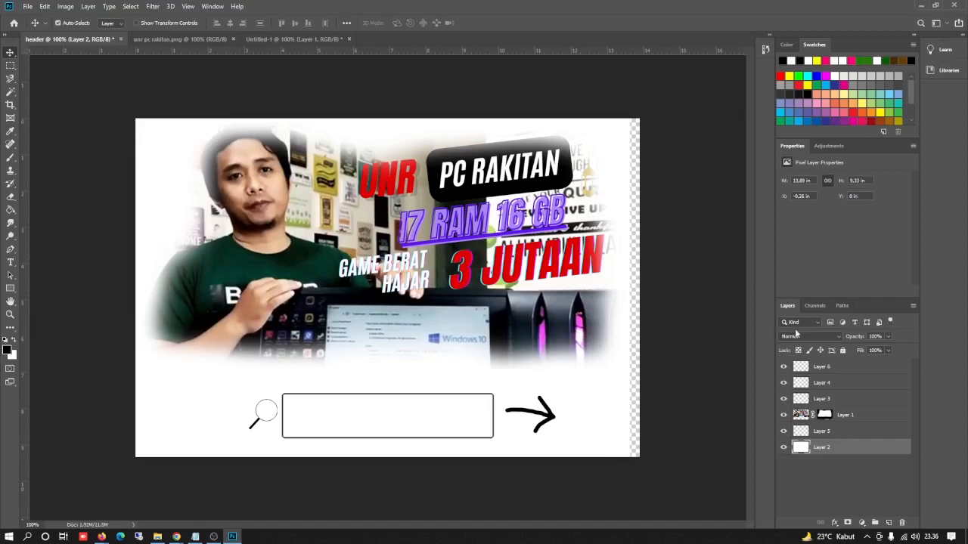